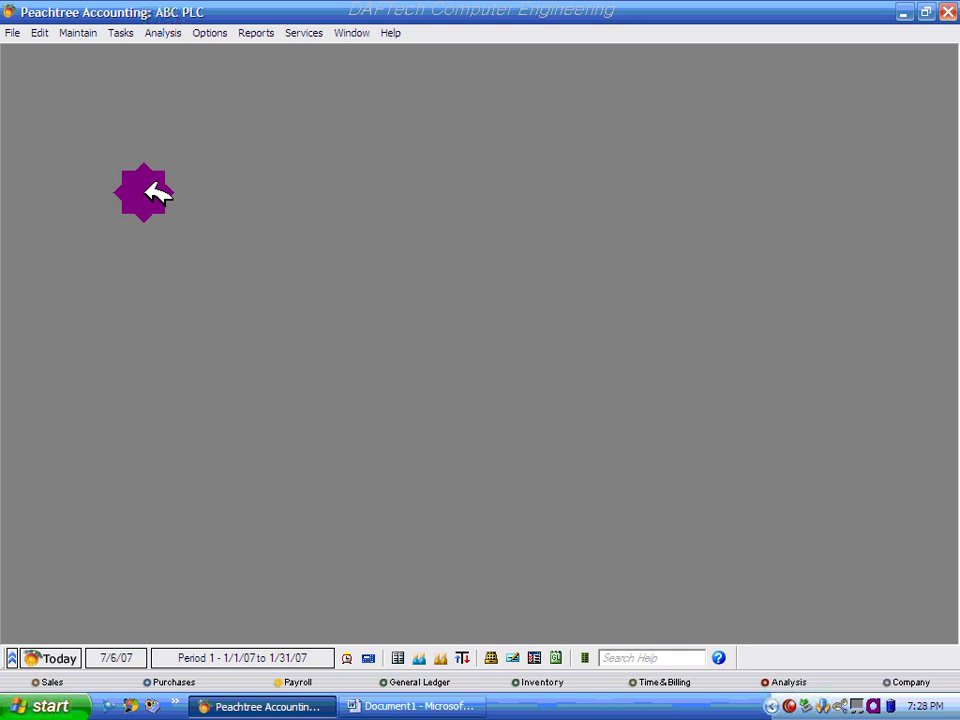
Open the default information settings for customers and move the dialog higher on the screen.
click(88, 33)
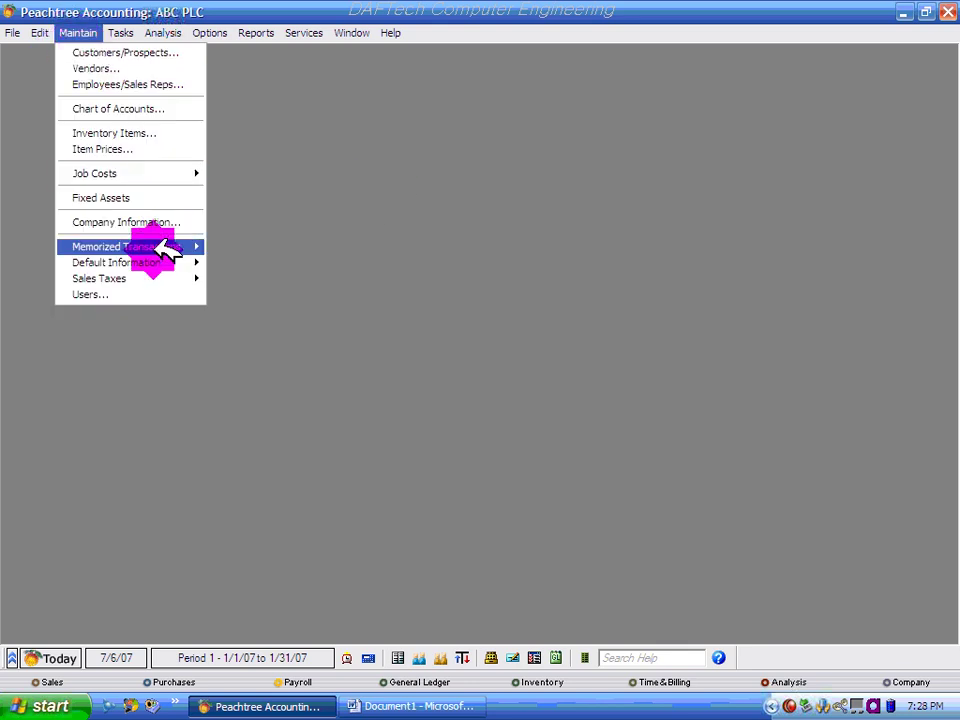
mouse_move(195, 262)
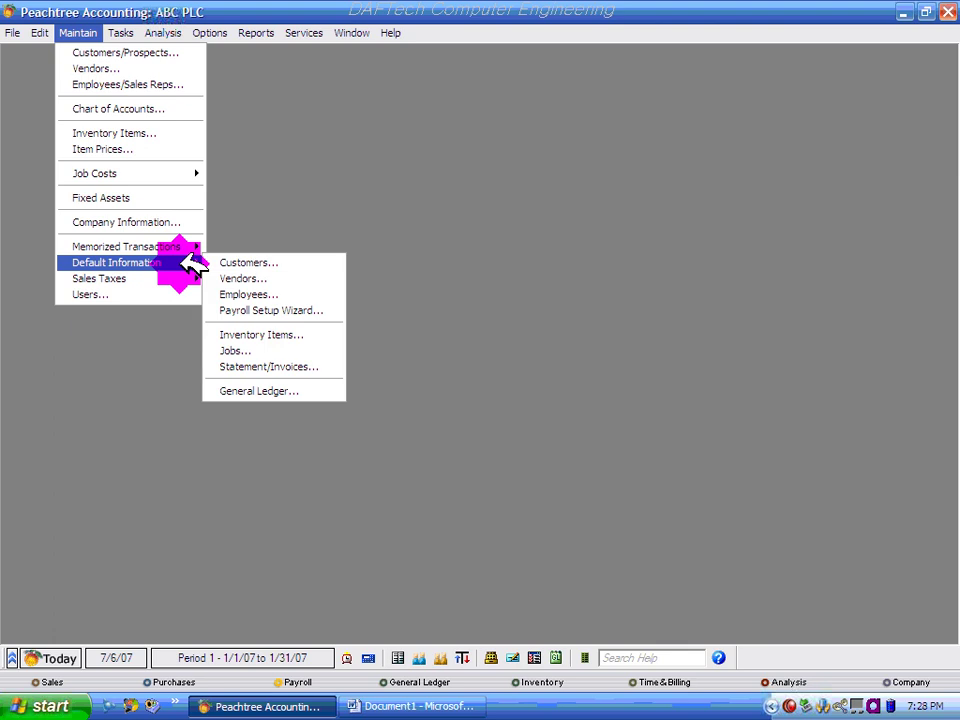
click(280, 263)
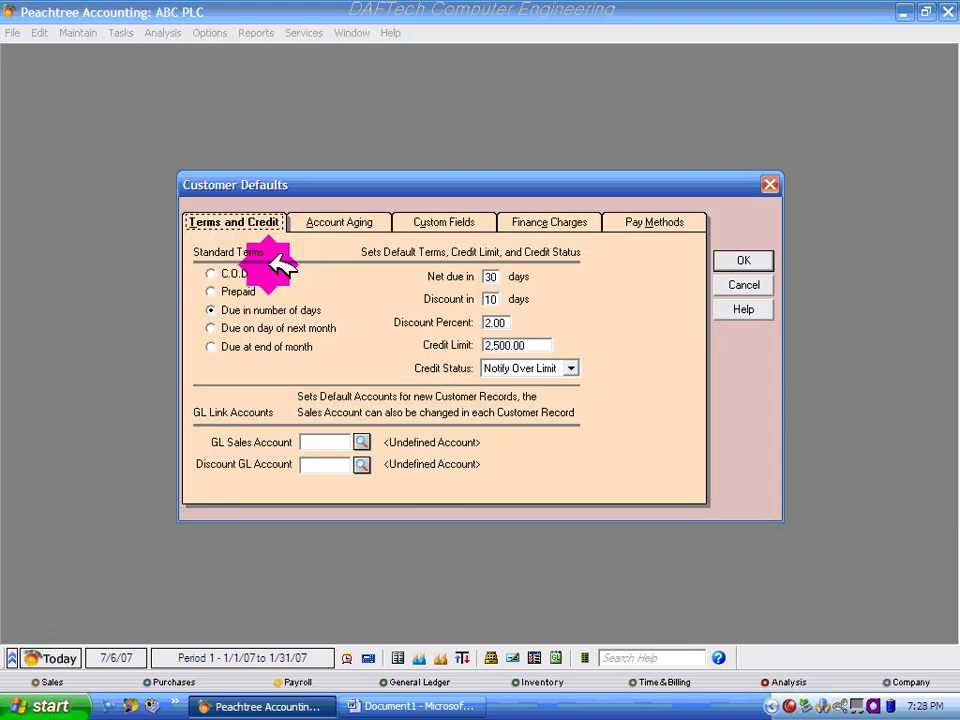
drag(555, 190, 505, 130)
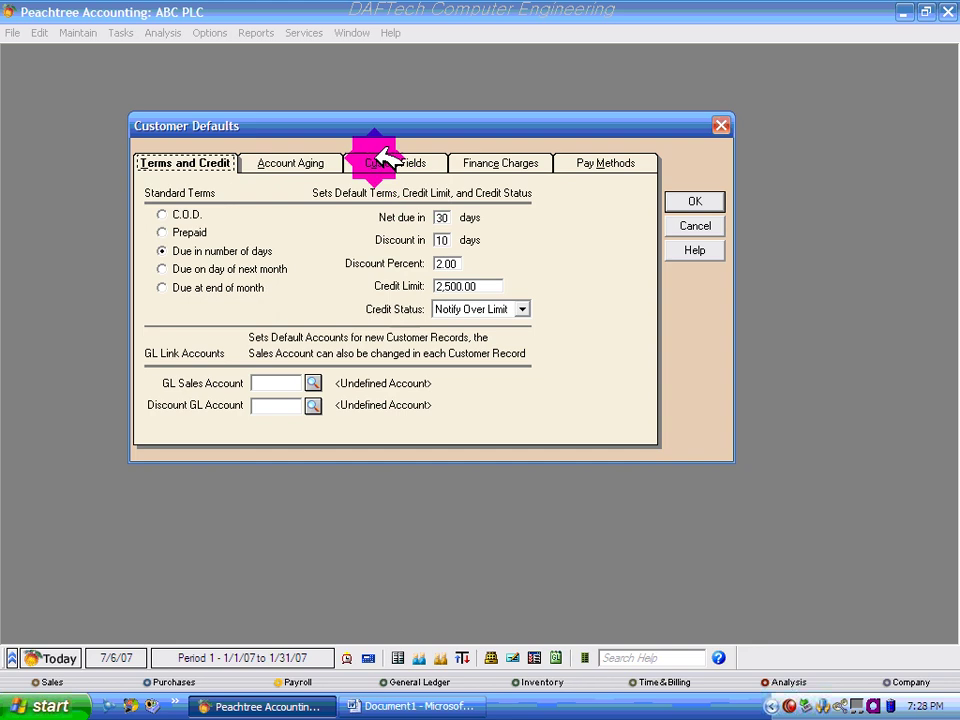
mouse_move(410, 125)
mouse_down()
mouse_move(447, 116)
mouse_move(424, 124)
mouse_up()
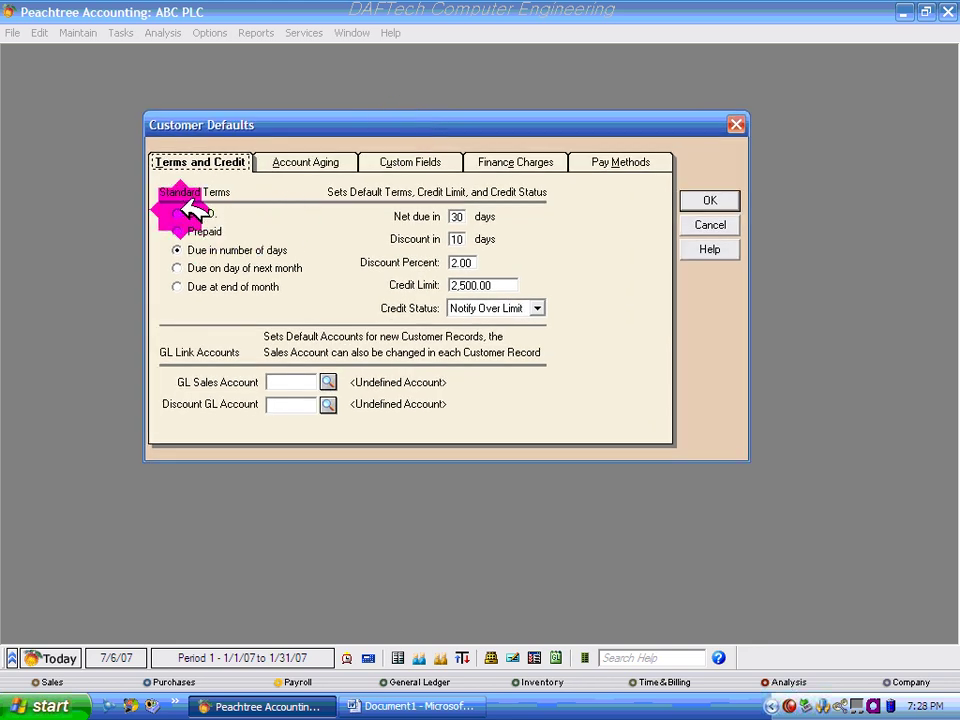
Try out the standard terms options: C.O.D., Prepaid, Due in number of days, Due on day of next month and Due at end of month.
click(190, 213)
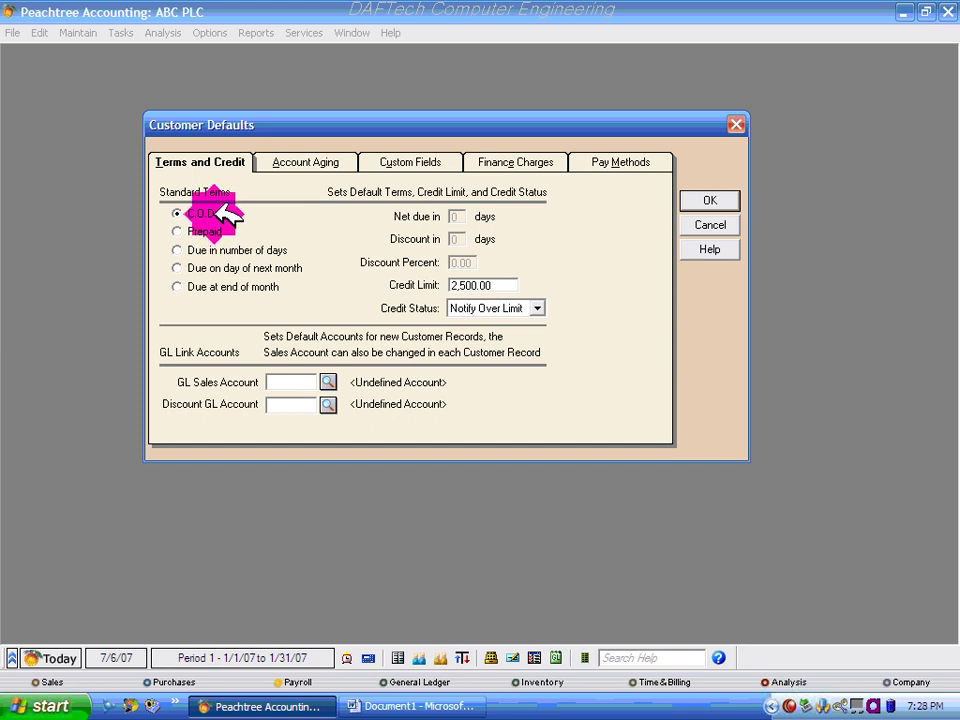
click(180, 231)
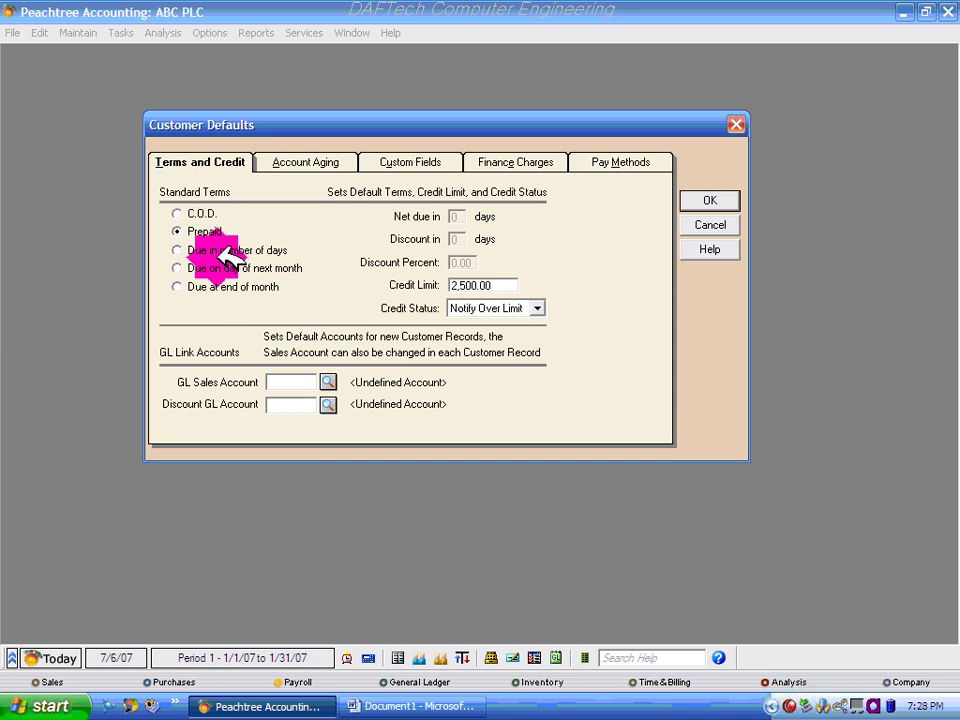
click(178, 266)
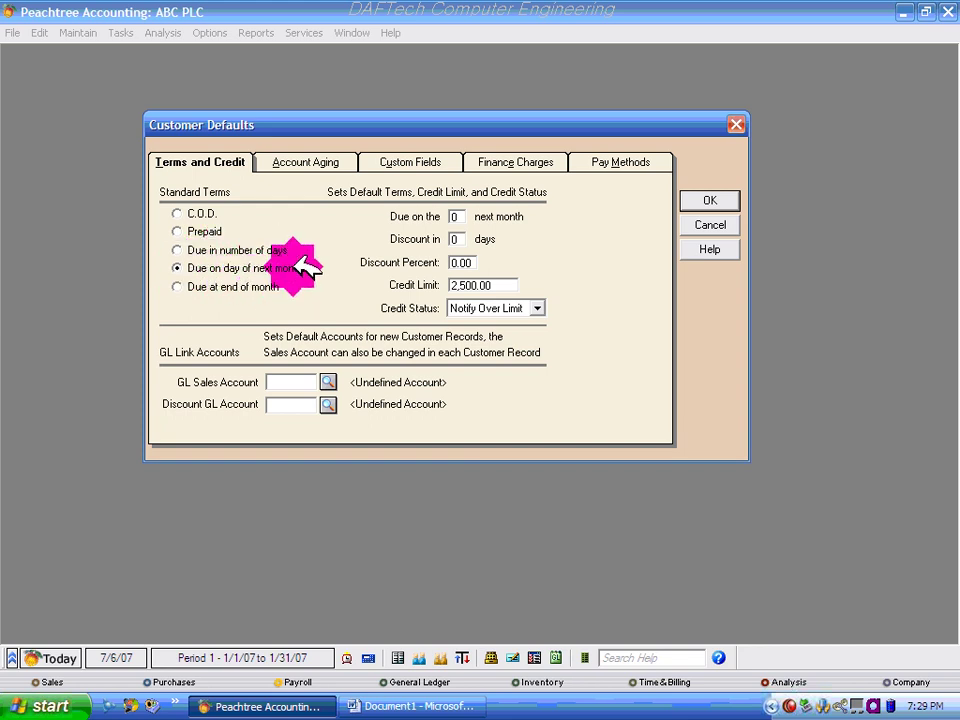
click(265, 250)
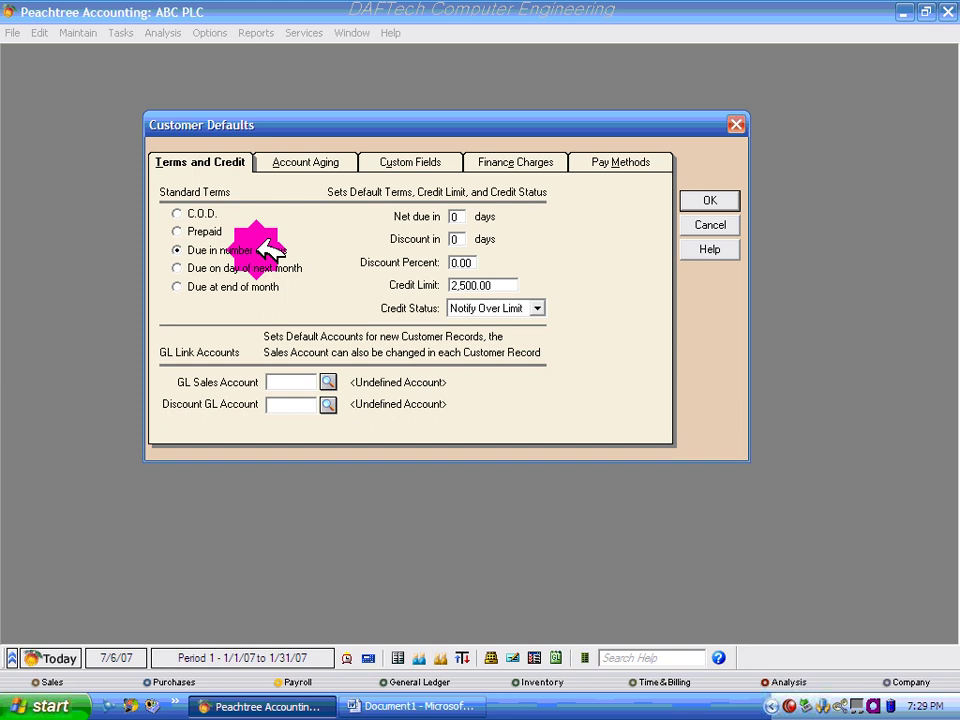
click(256, 268)
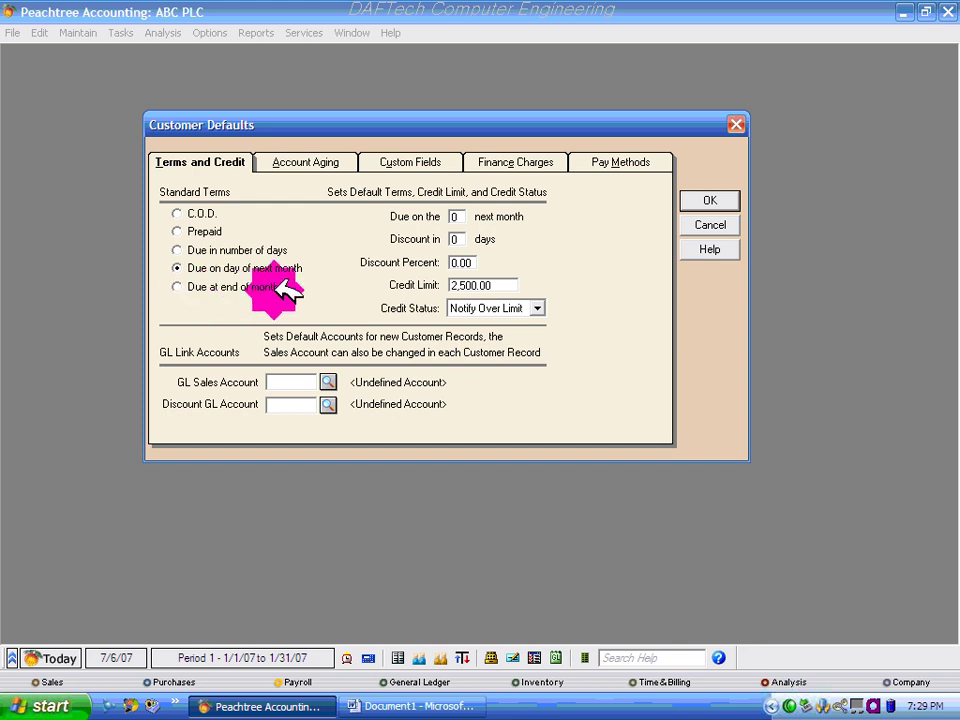
click(284, 288)
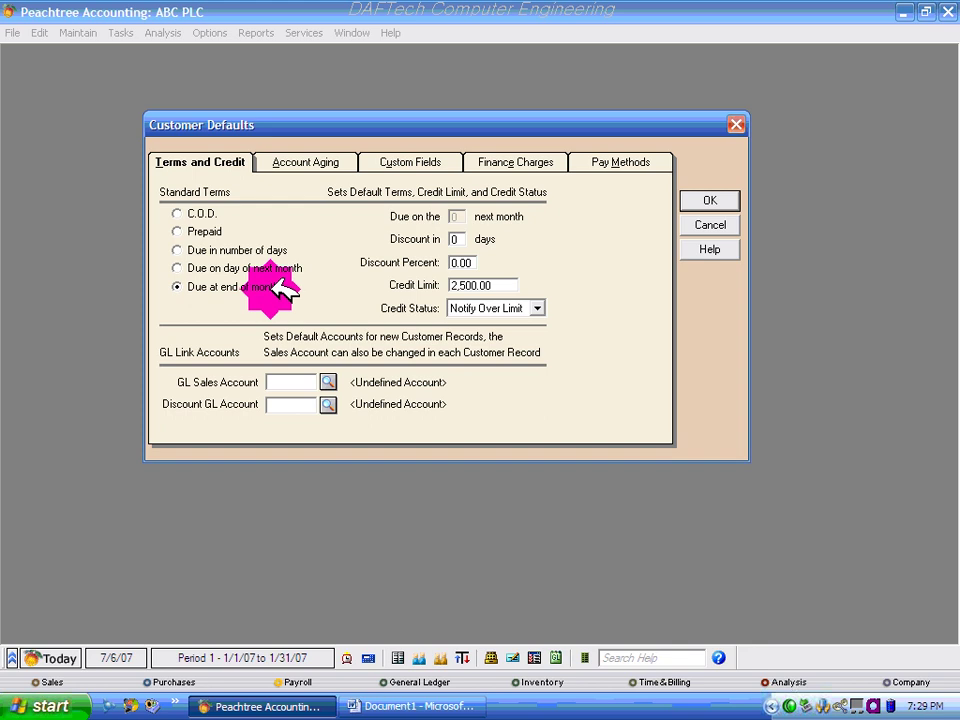
click(240, 250)
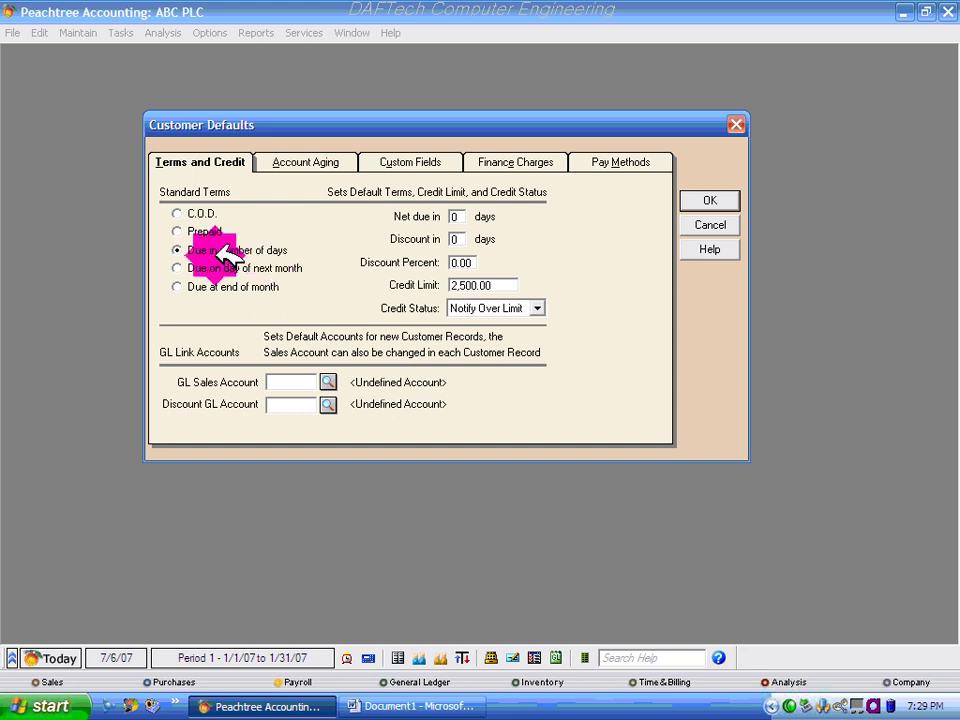
click(235, 268)
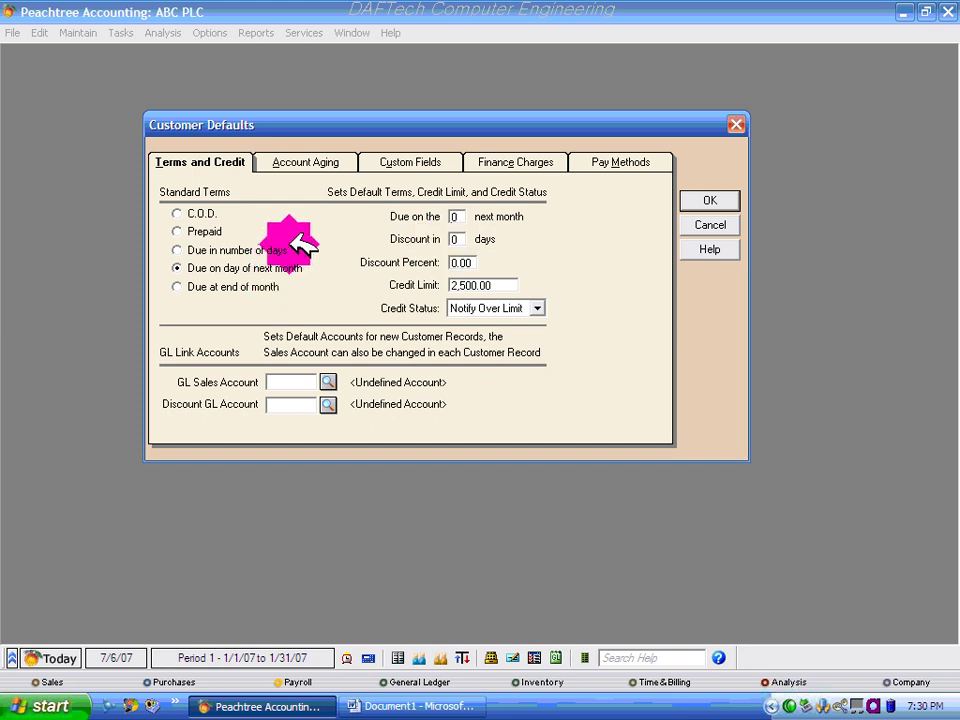
click(222, 284)
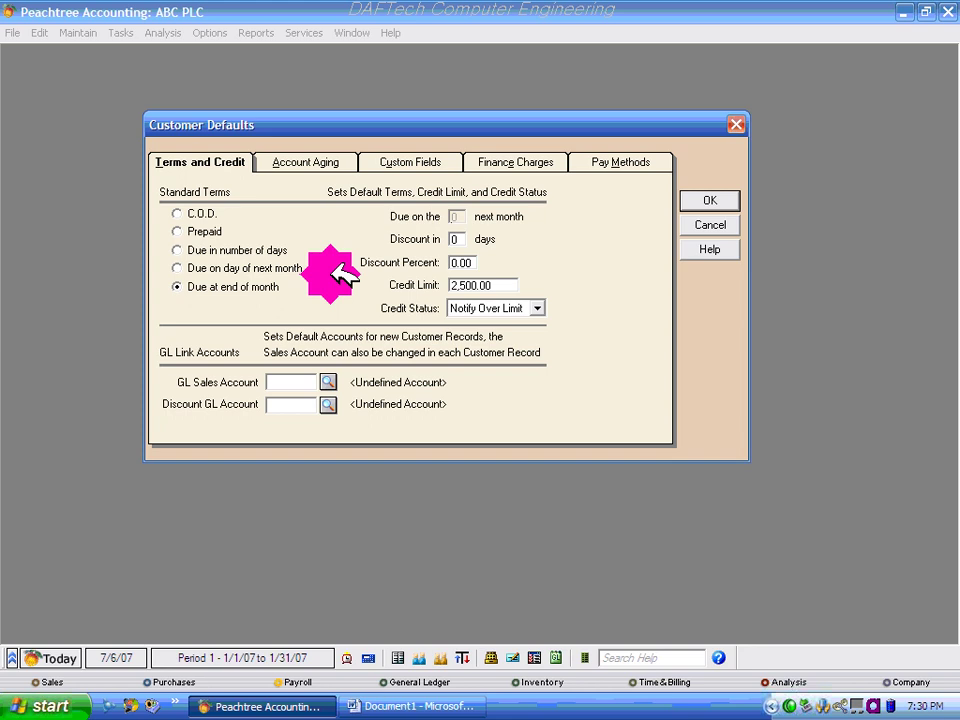
Set the standard terms to Due in number of days, net due in 30 days, with a 2 percent discount in 10 days.
click(243, 248)
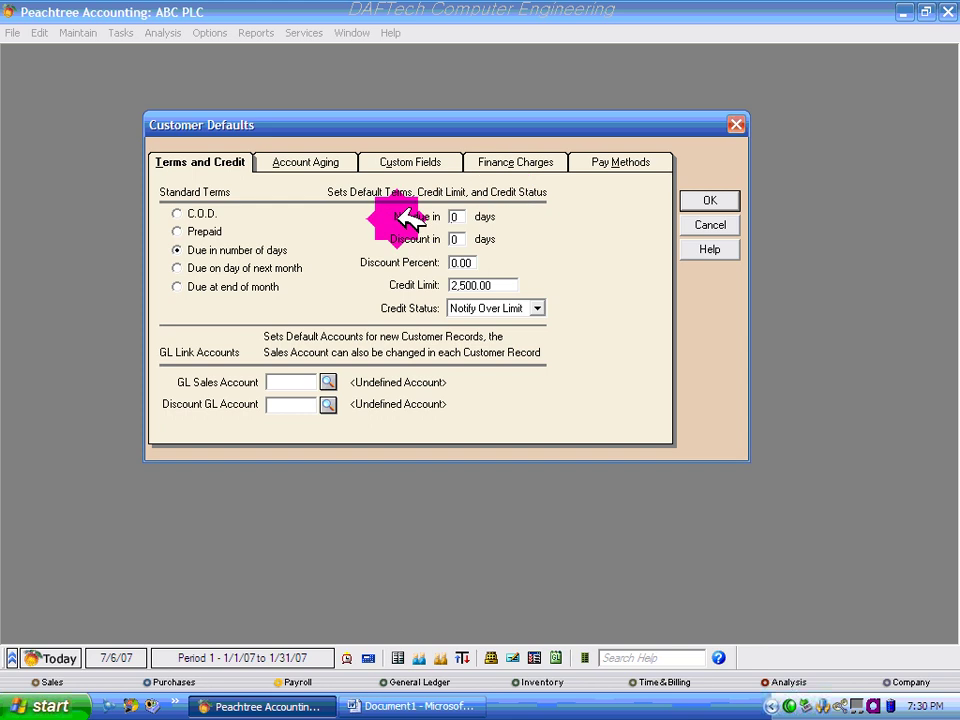
click(458, 216)
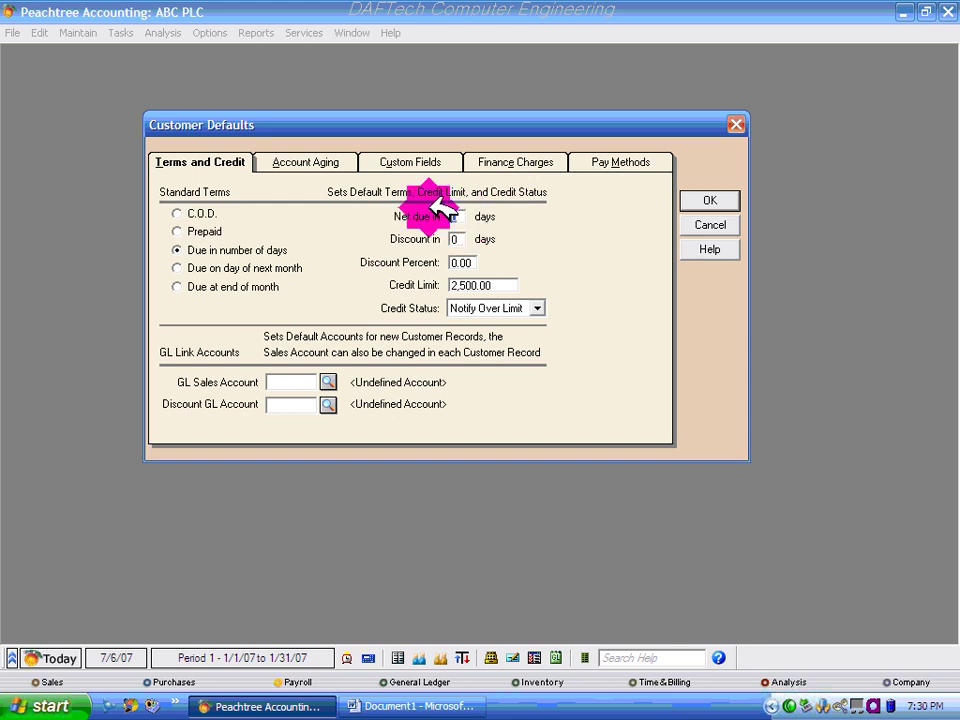
text(30)
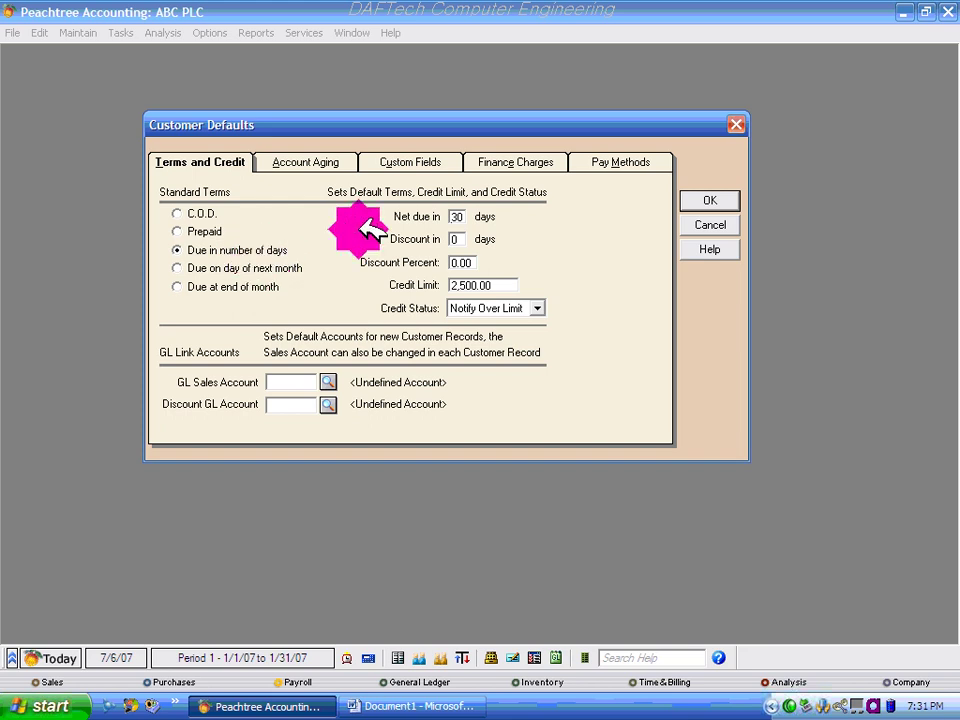
click(466, 215)
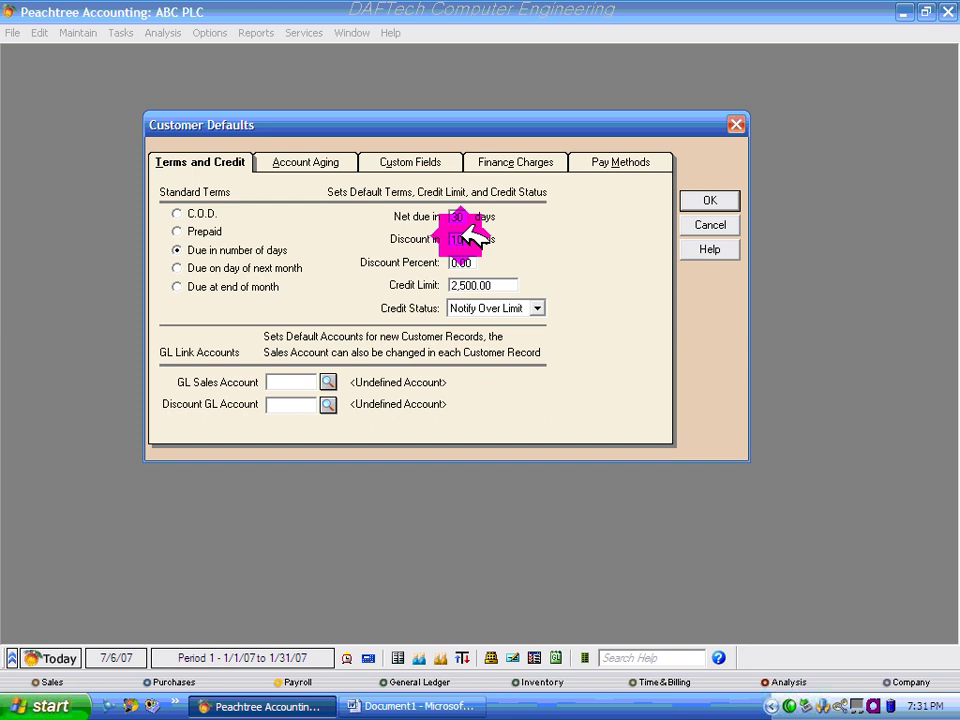
click(470, 262)
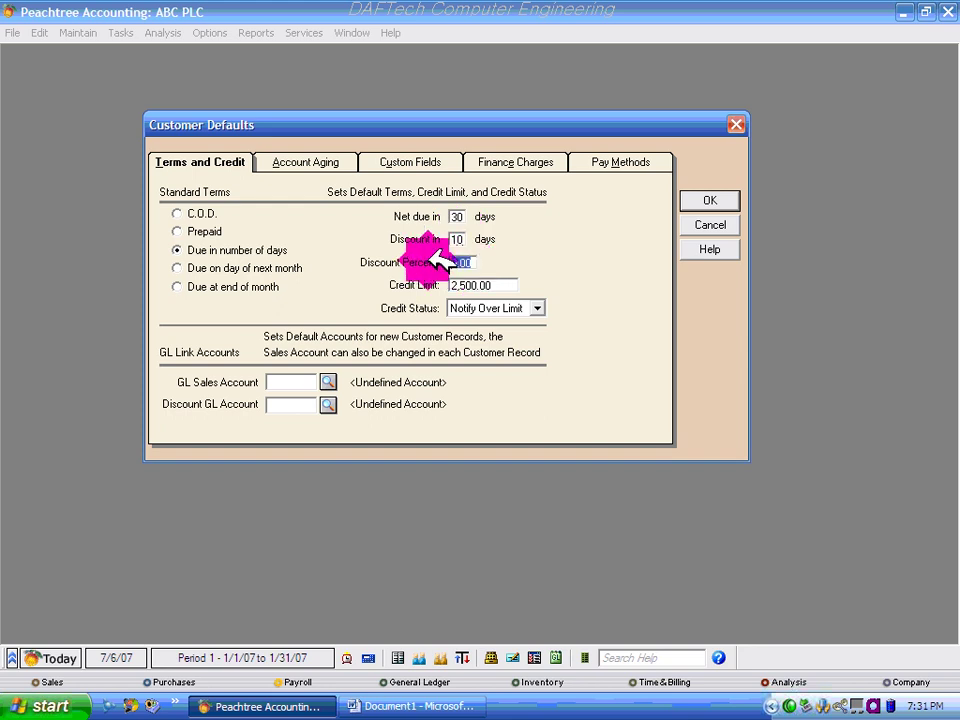
text(2)
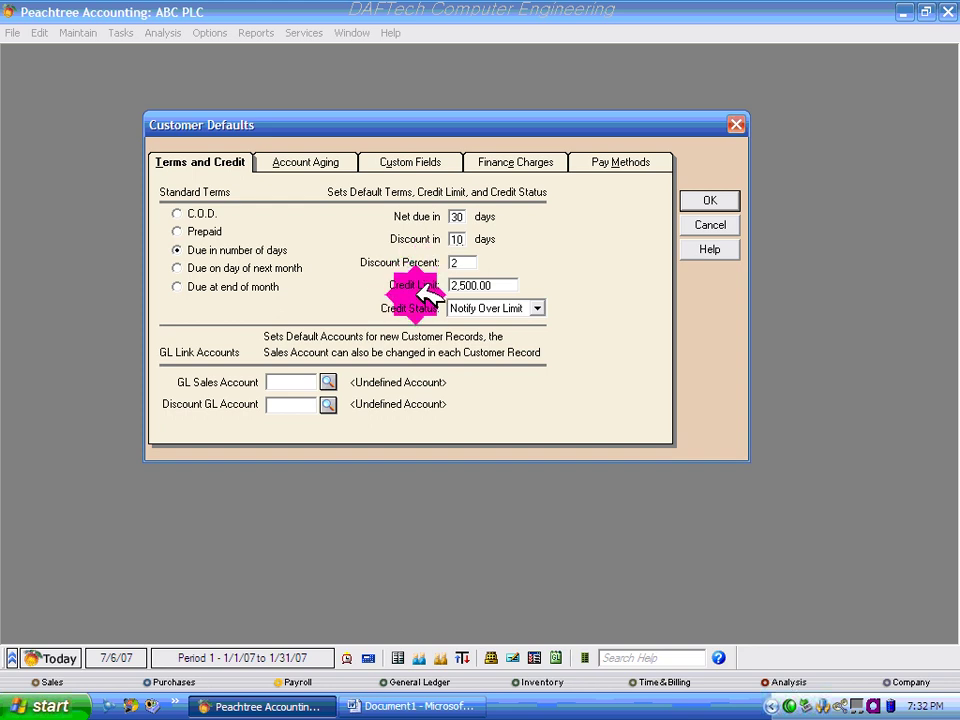
Set the default customer credit limit to 50,000.00.
click(499, 285)
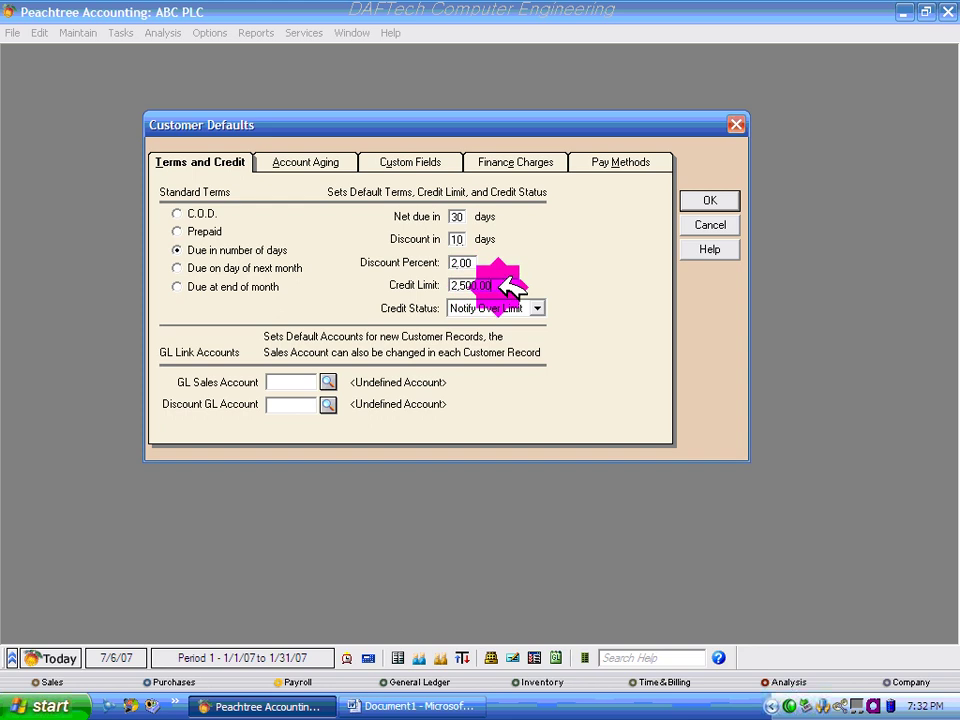
click(499, 285)
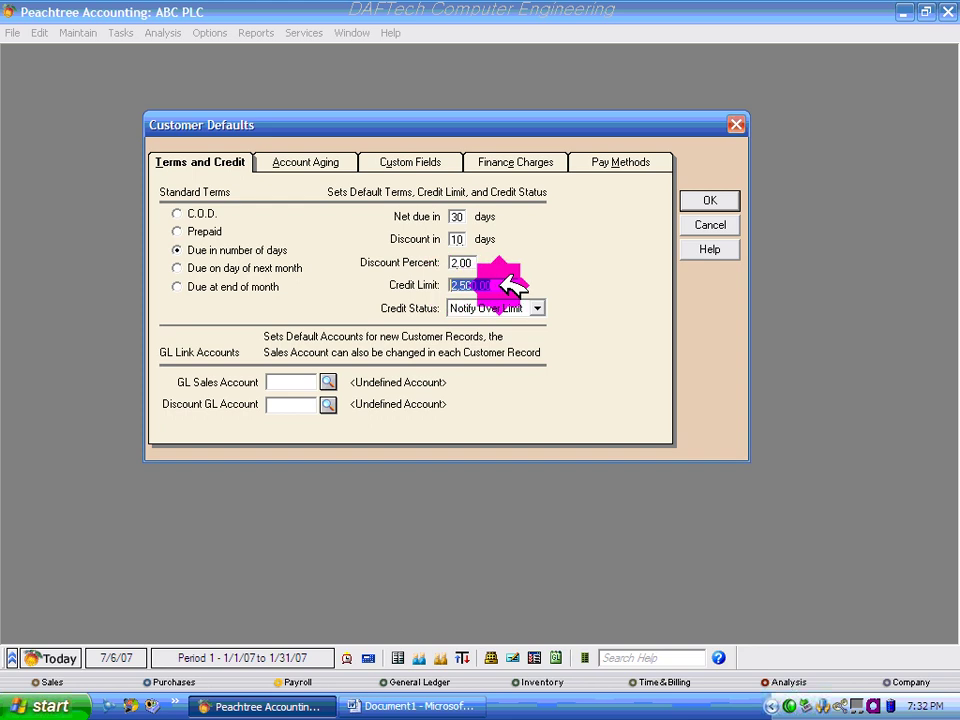
text(5)
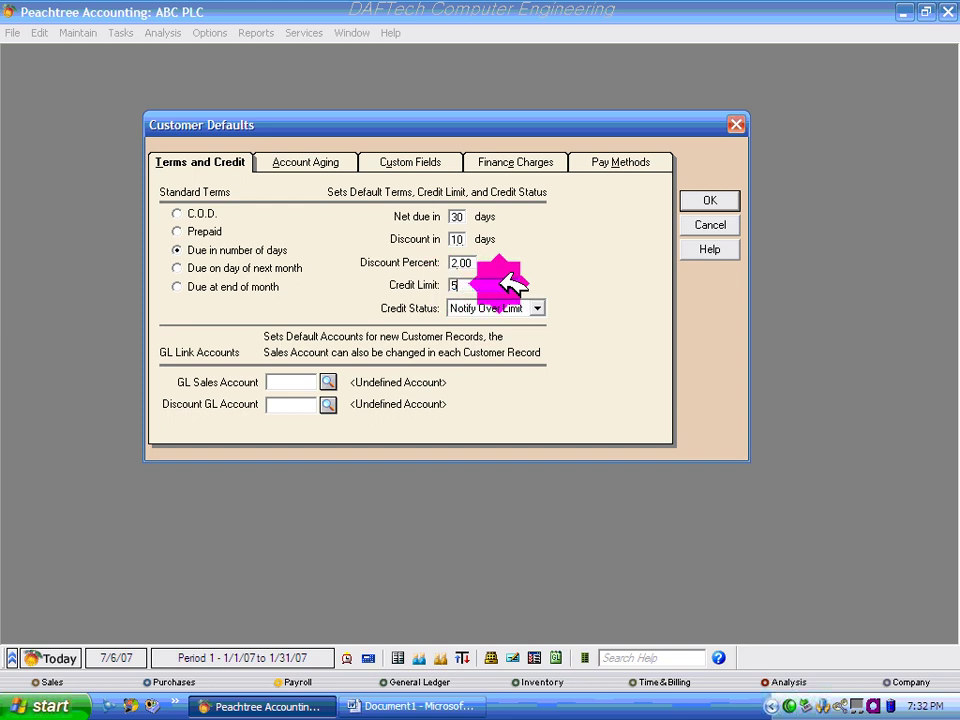
text(0,00)
text(0000)
Try the Always Notify and Hold Over Limit options for the default credit status.
click(487, 306)
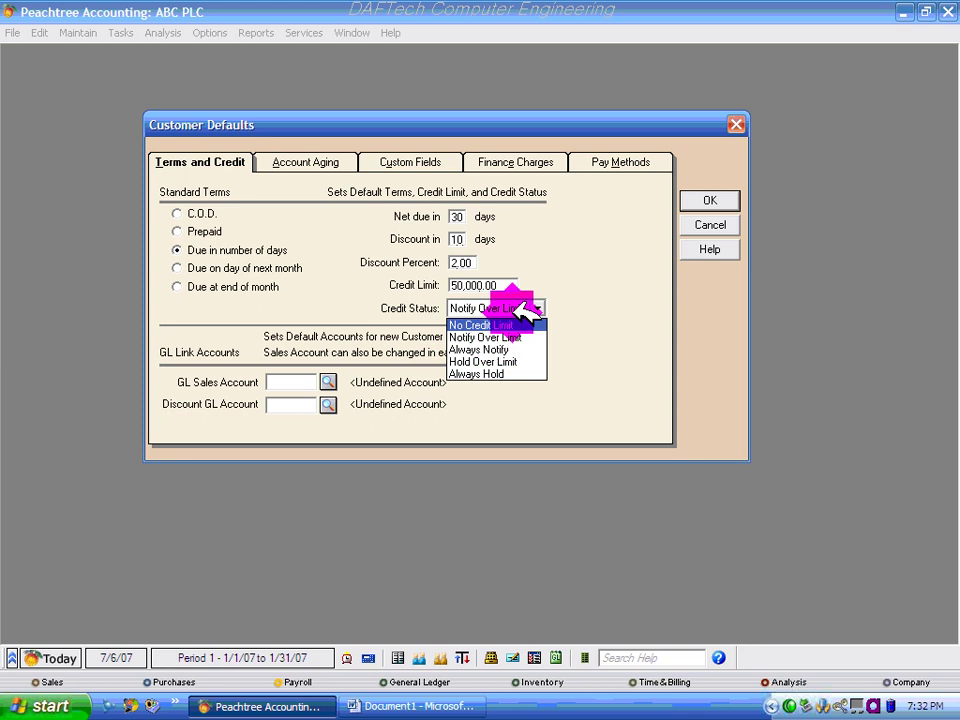
click(523, 308)
click(530, 307)
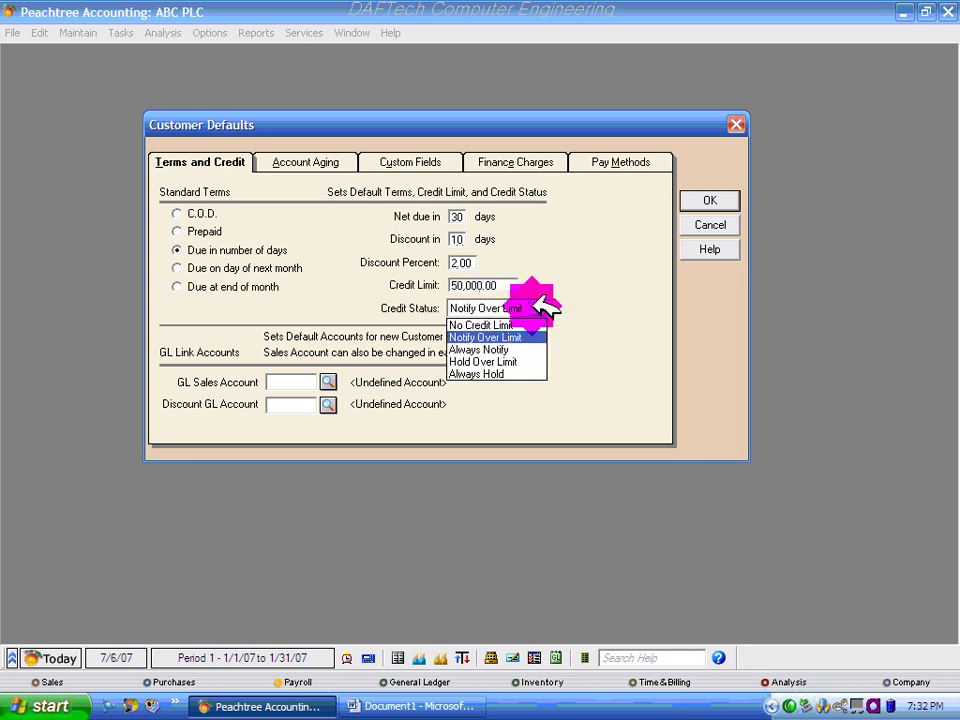
click(523, 306)
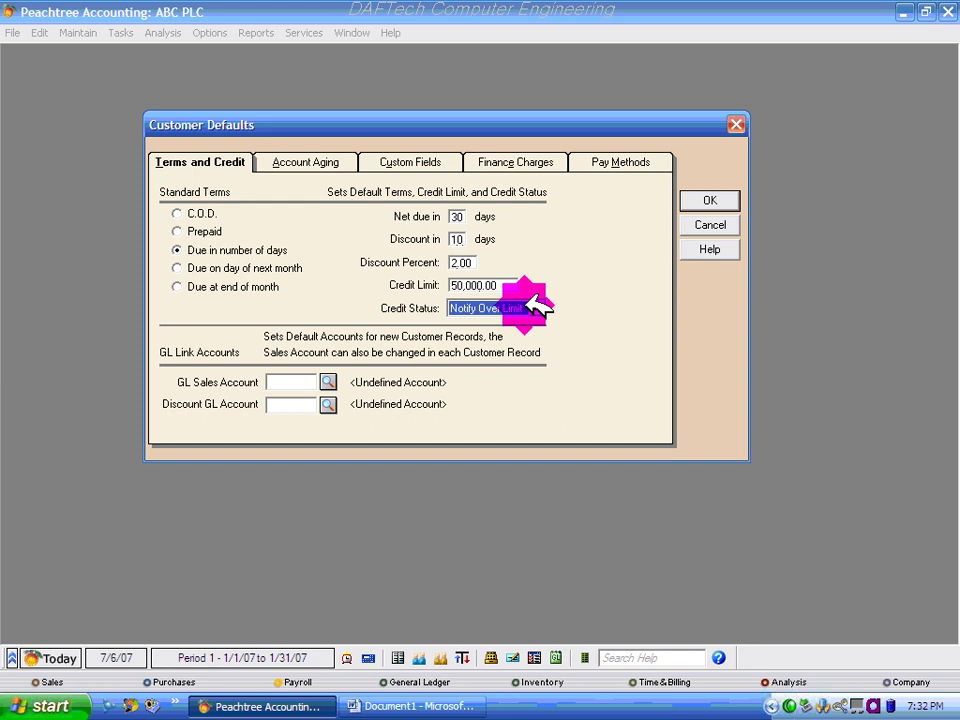
click(504, 283)
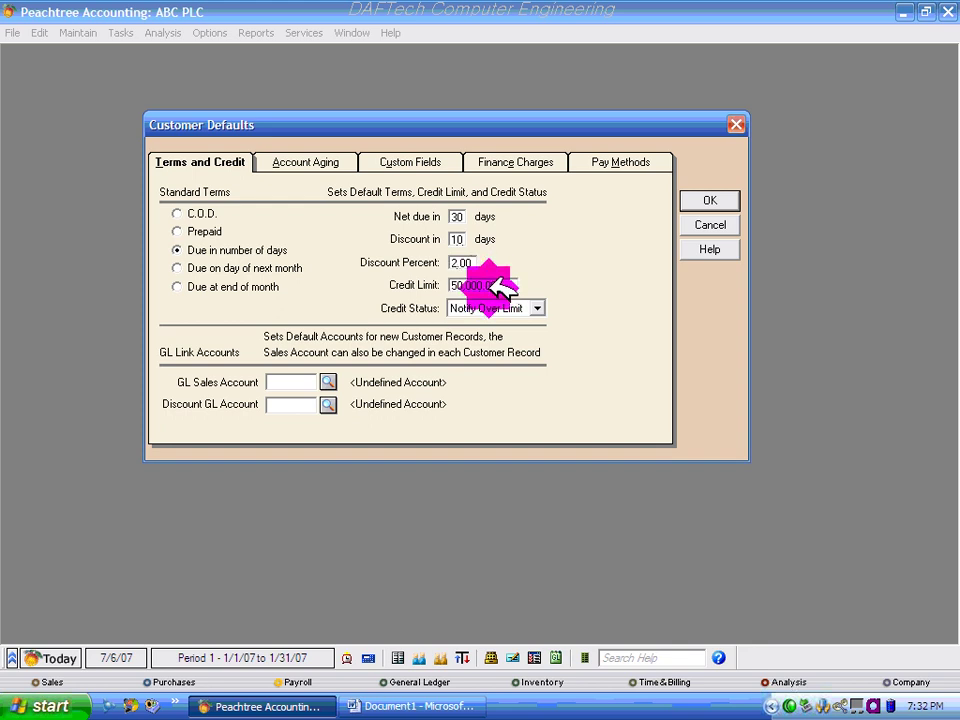
click(537, 307)
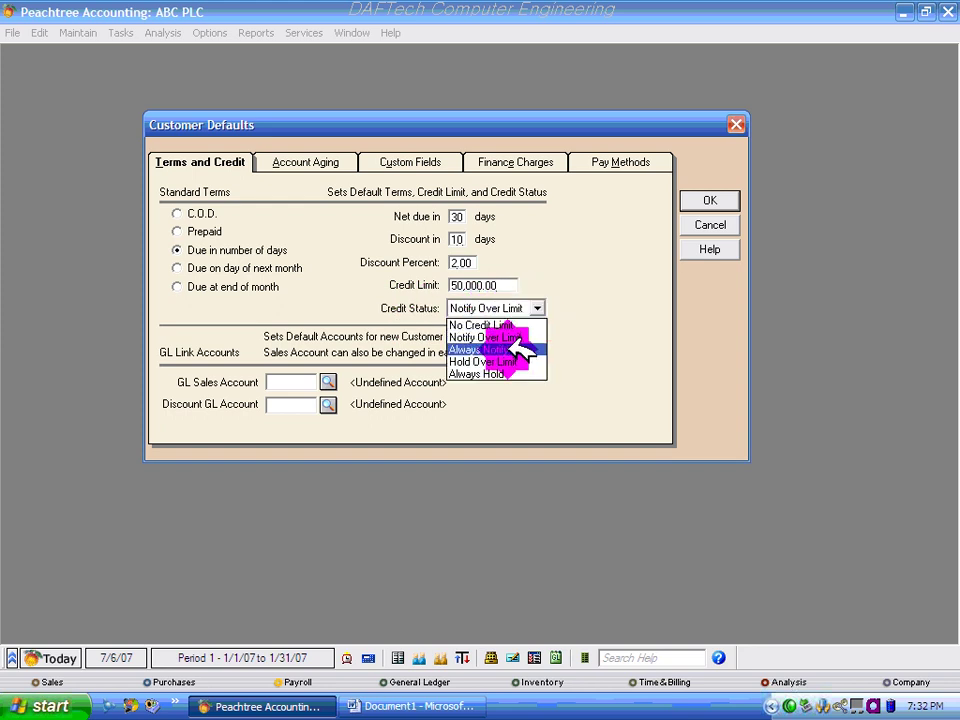
click(512, 349)
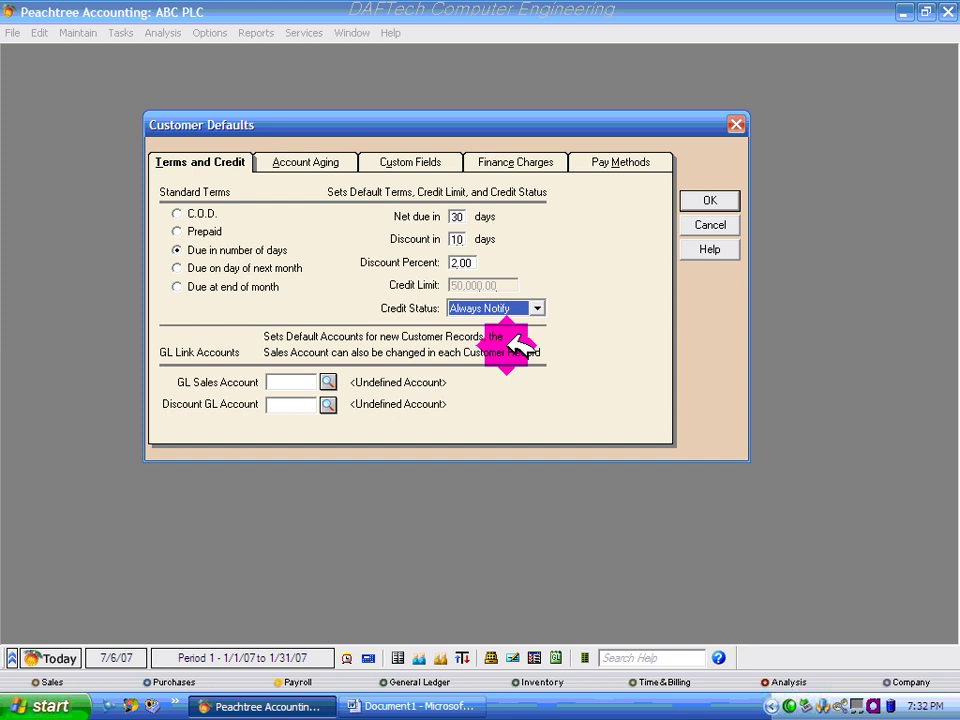
click(540, 308)
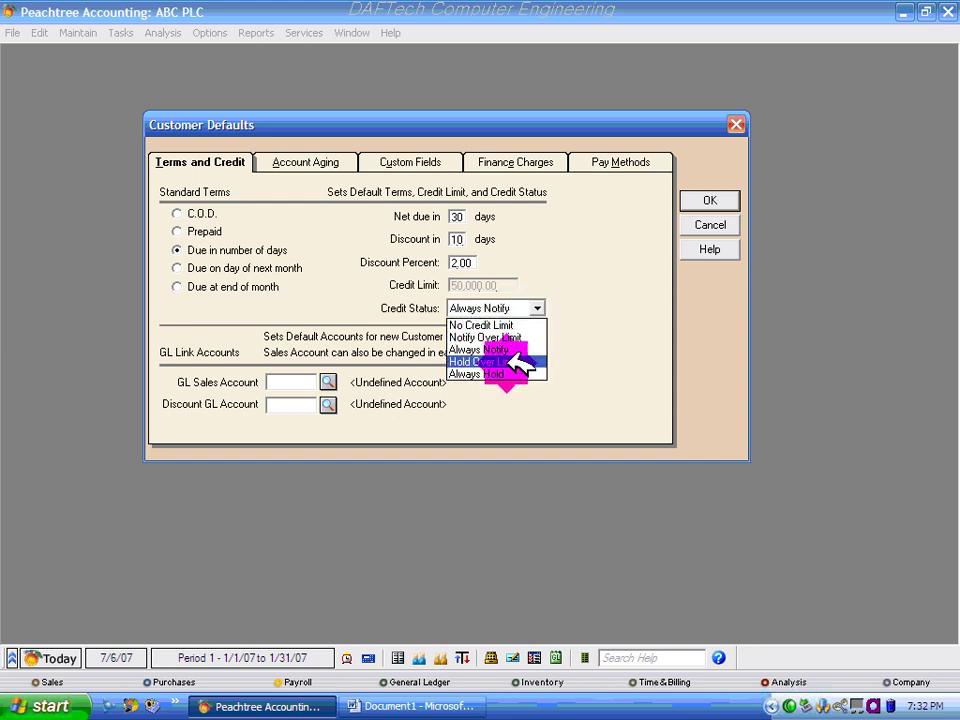
click(518, 364)
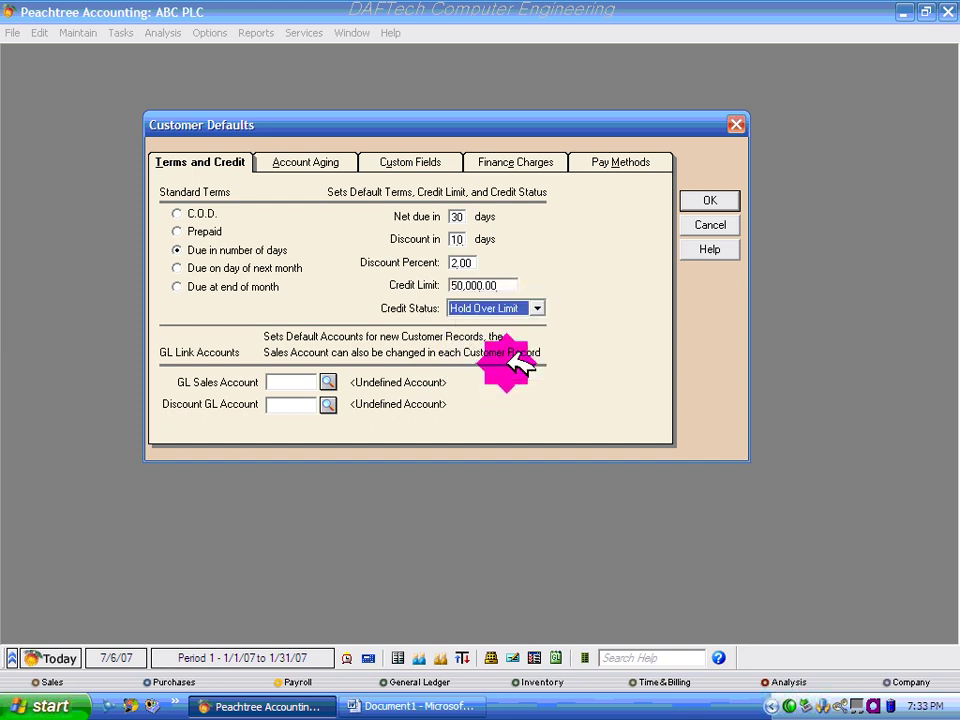
click(510, 285)
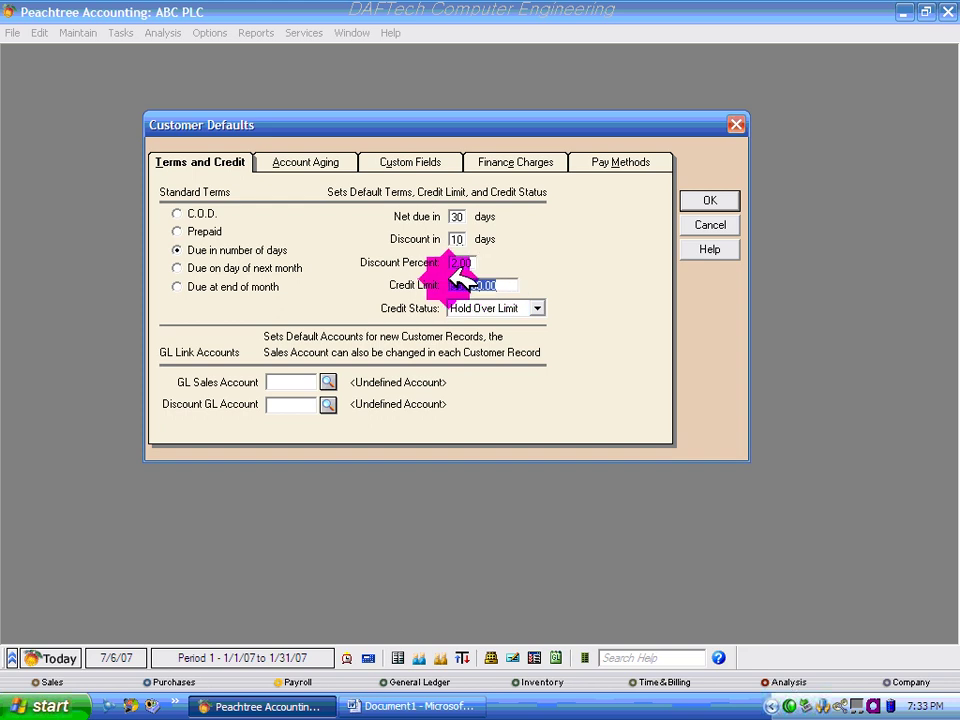
Set the default credit status to Notify Over Limit.
click(537, 308)
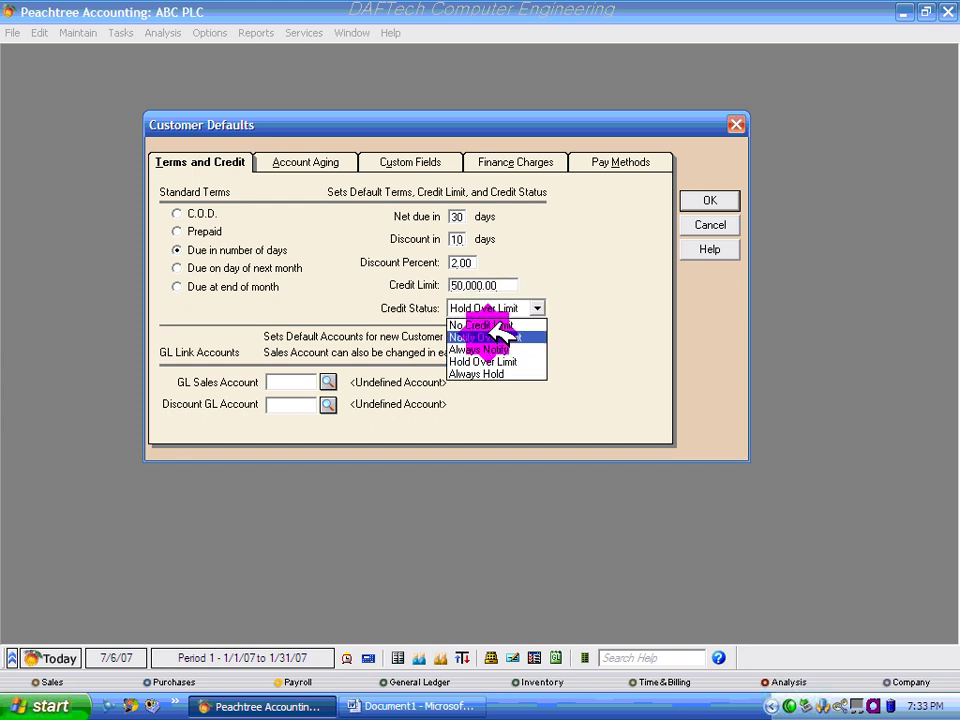
click(497, 337)
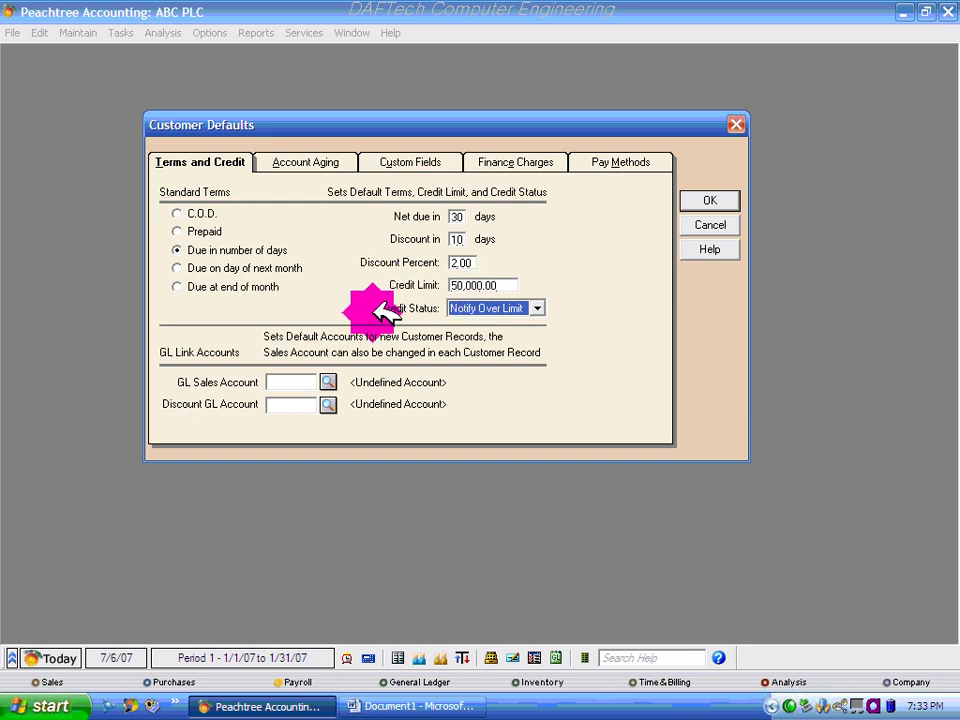
click(537, 308)
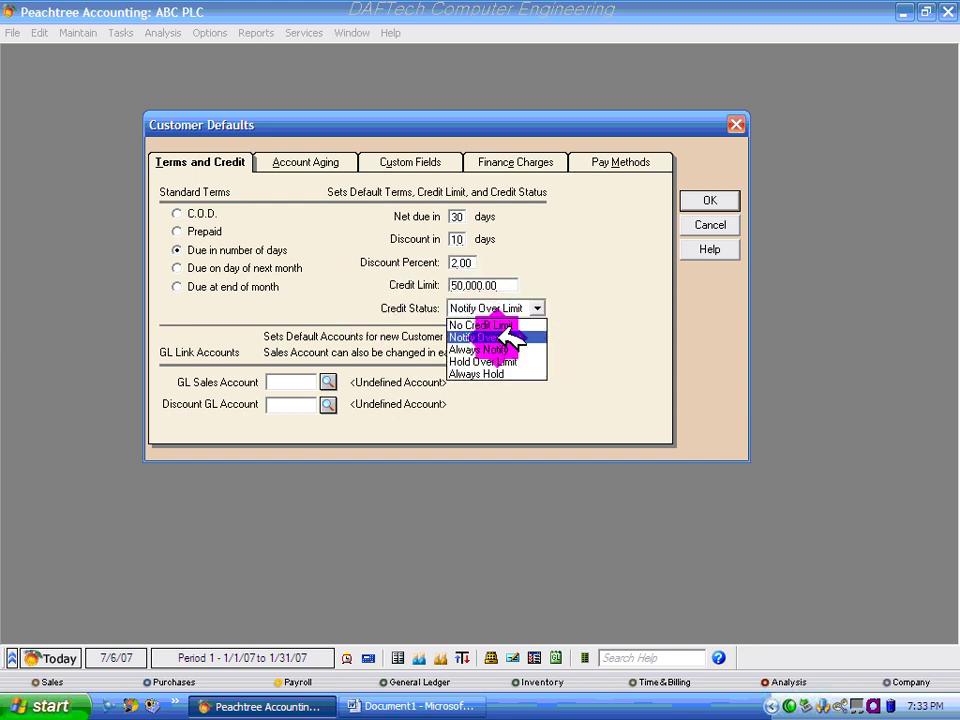
click(502, 337)
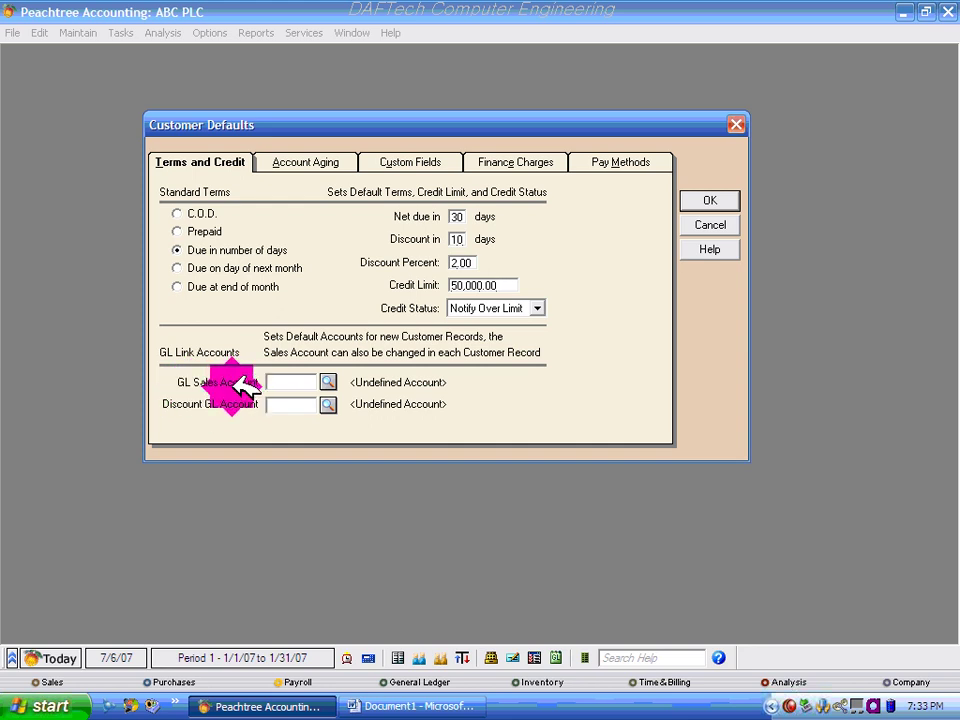
Set the default GL Sales Account to 4110, Sales.
click(272, 382)
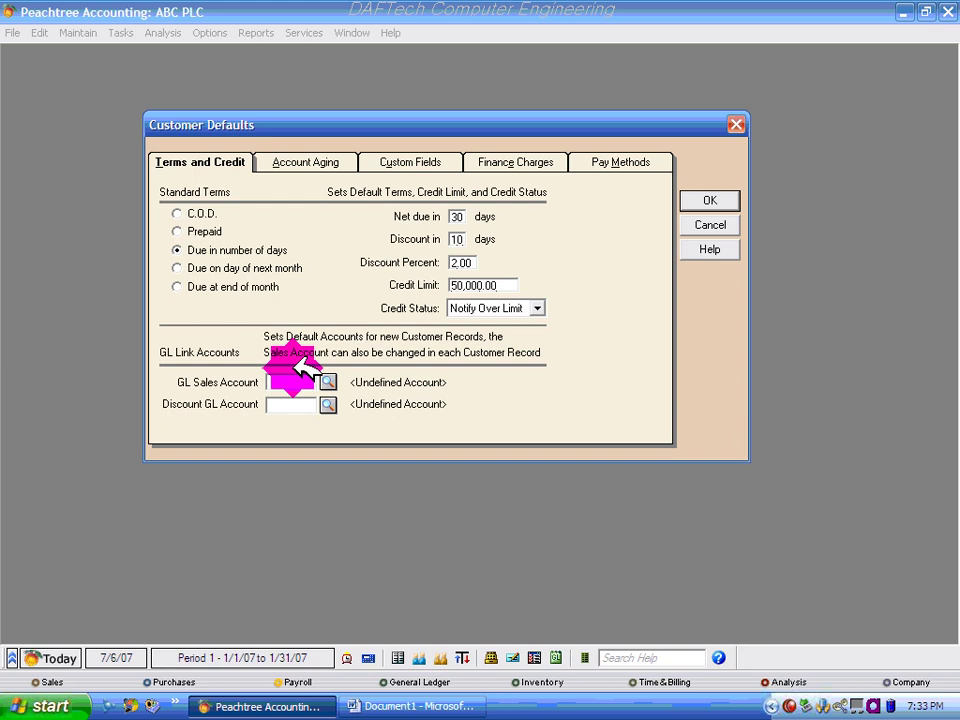
click(327, 381)
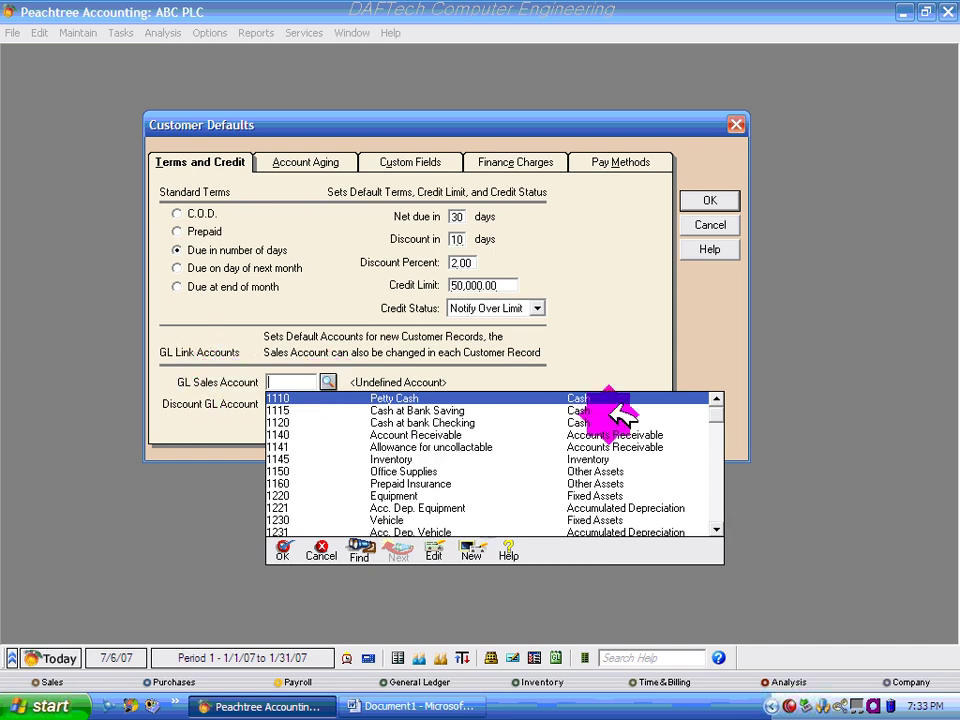
scroll(718, 412, down, 3)
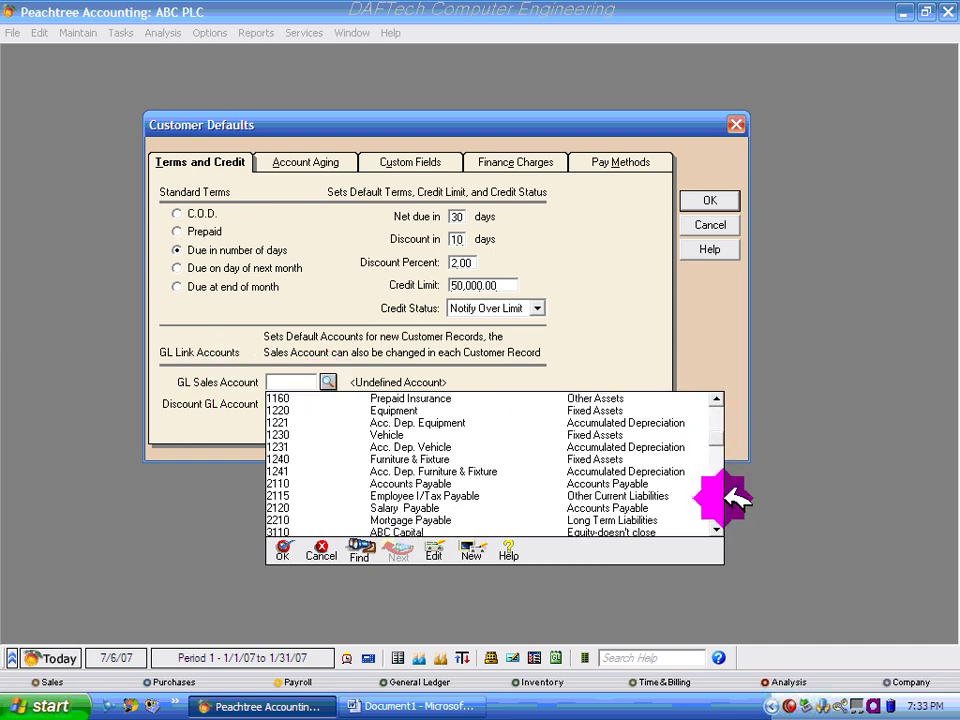
text(4110)
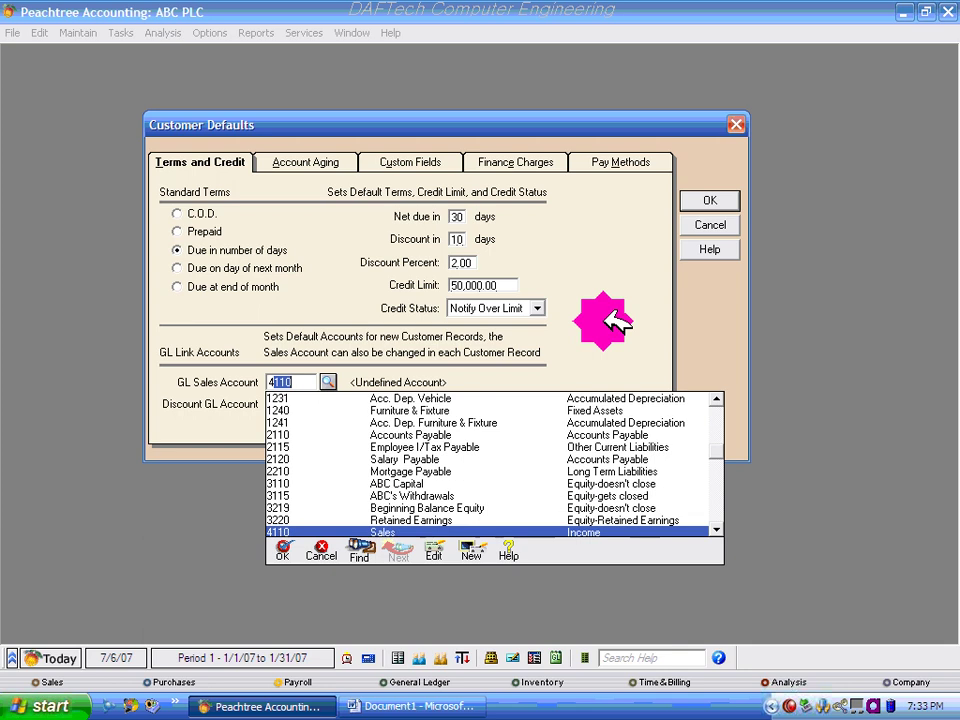
key(Tab)
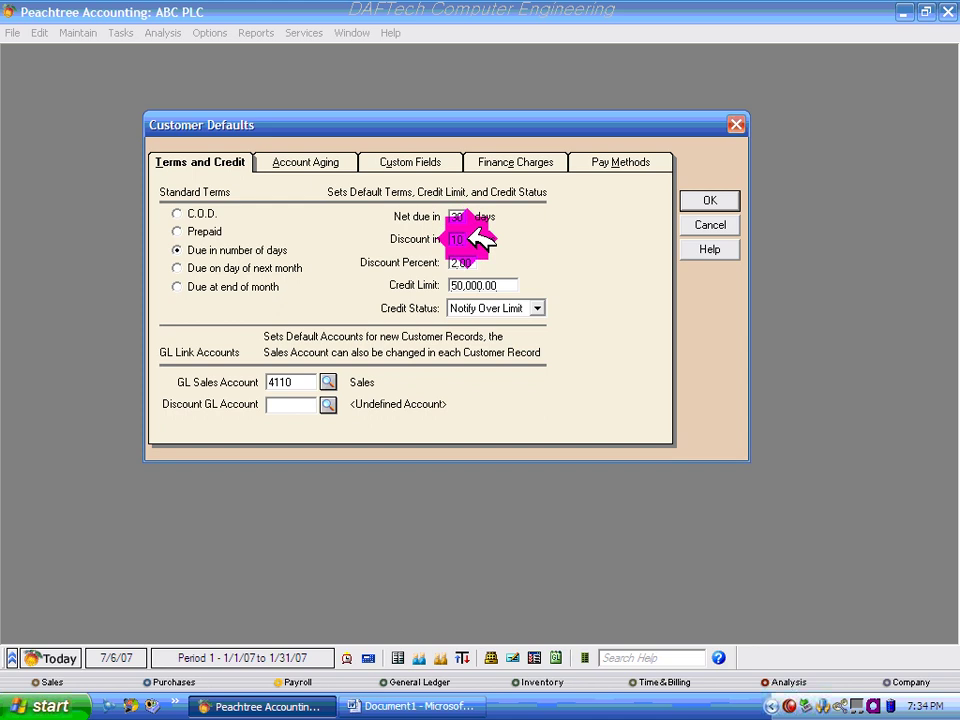
Set the default Discount GL Account to 4215, Sales Allowance.
double_click(464, 238)
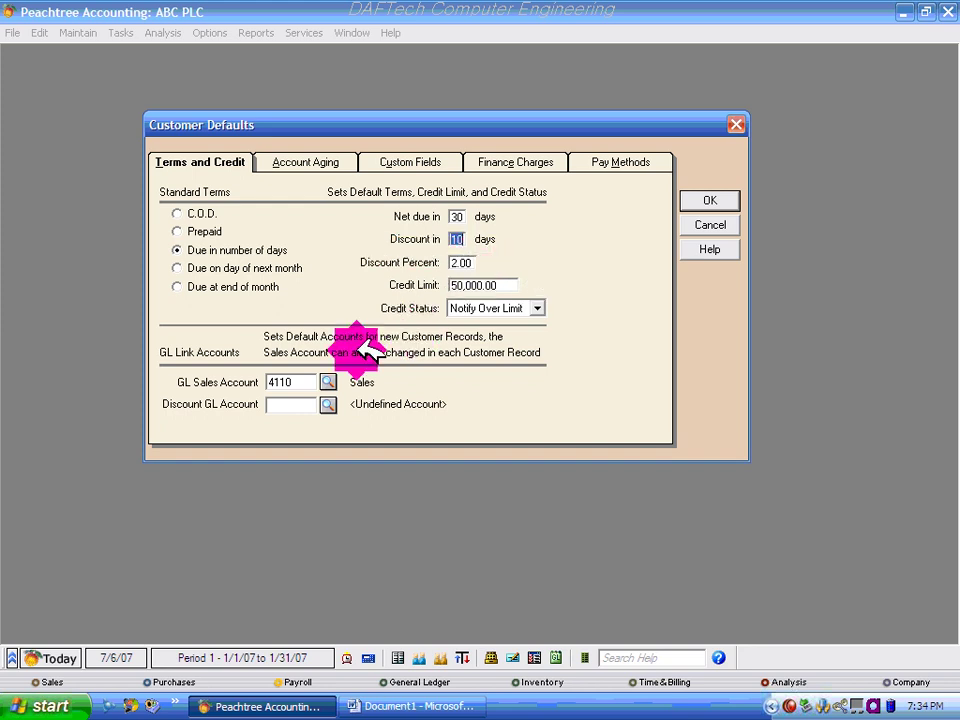
click(329, 404)
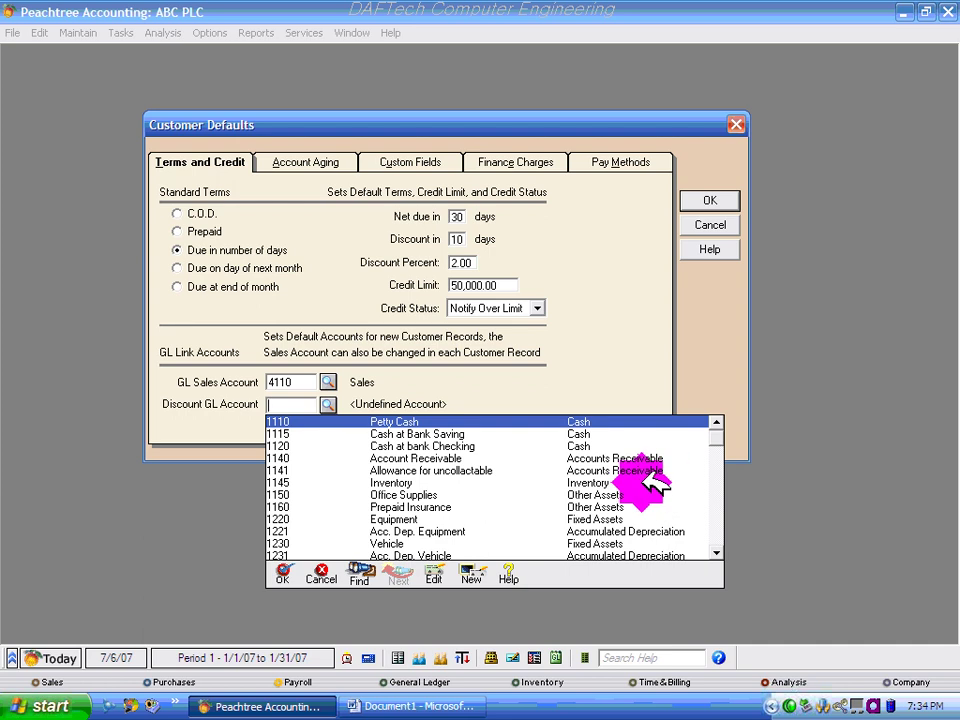
text(4110)
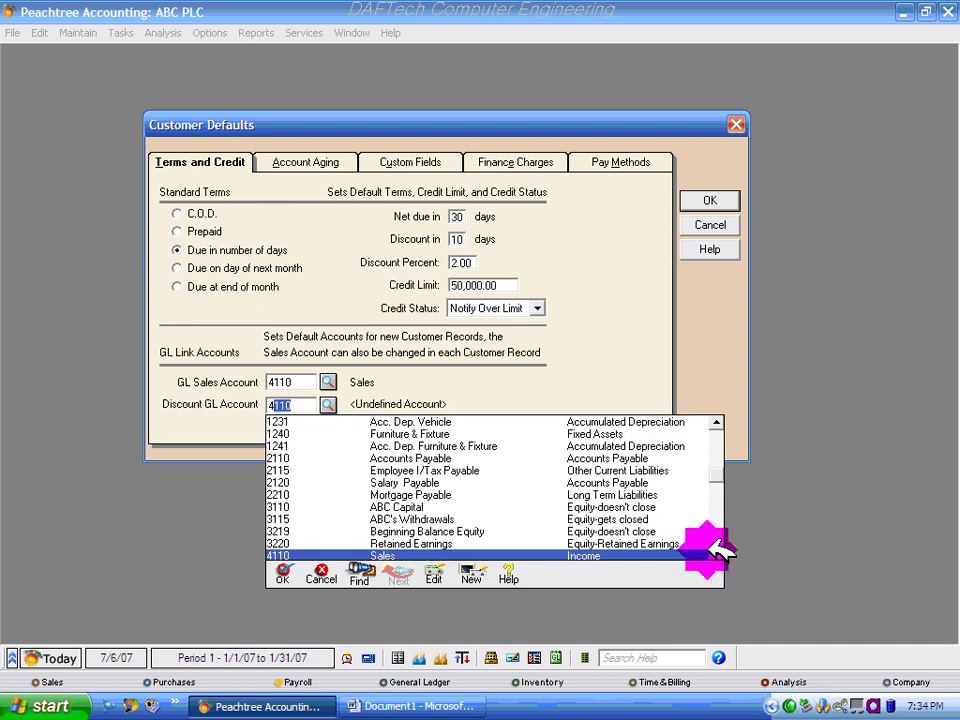
scroll(700, 518, down, 3)
double_click(567, 533)
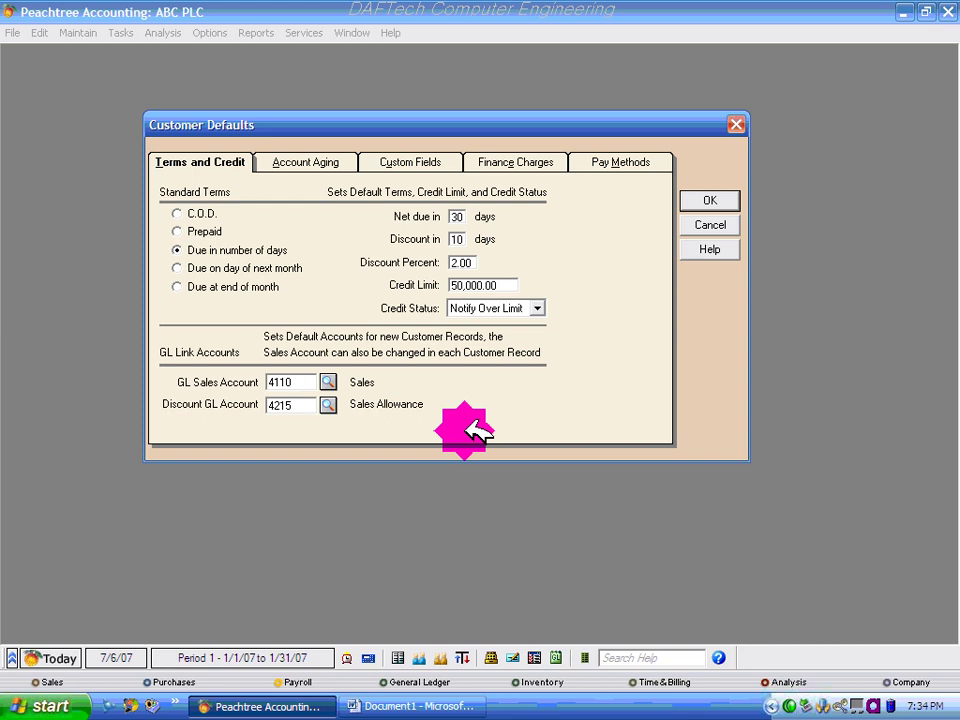
click(474, 261)
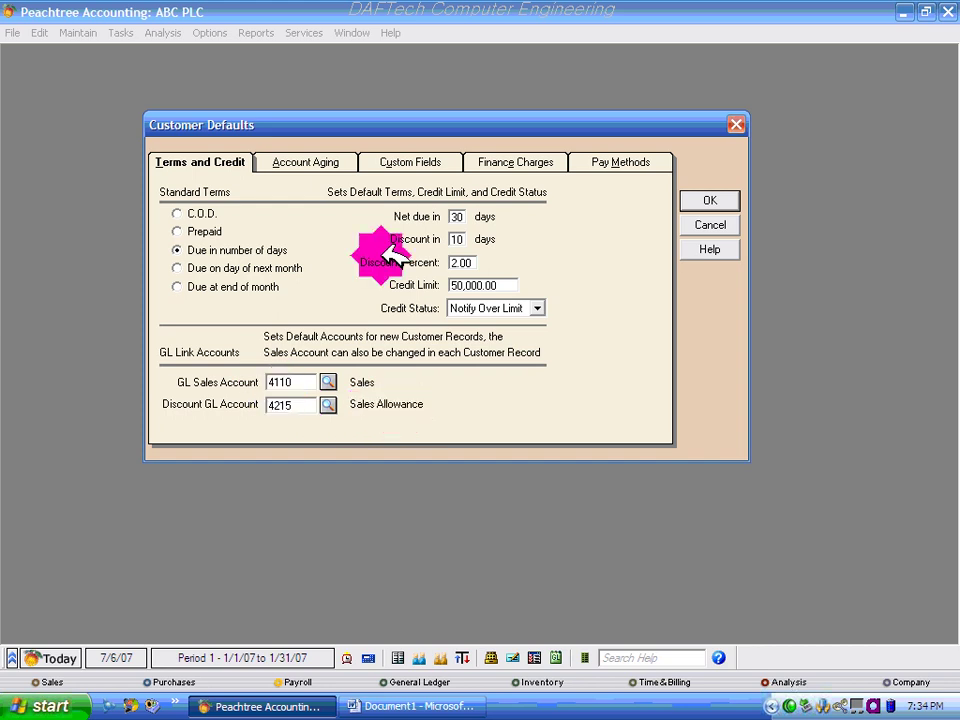
Review the account aging and finance charge defaults alongside the terms and credit settings.
click(316, 164)
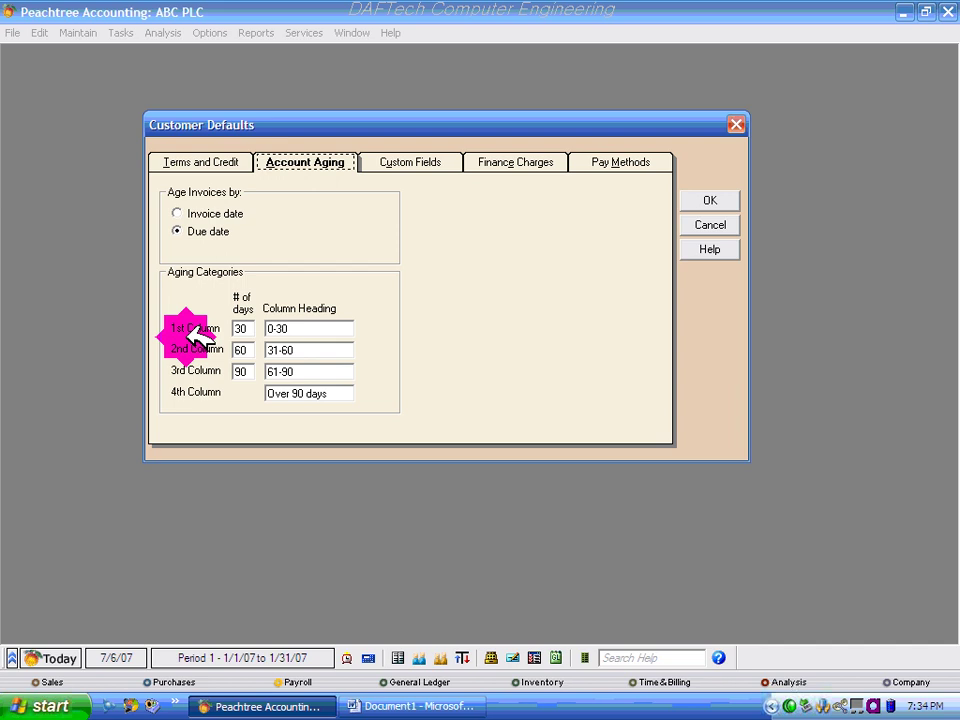
click(220, 162)
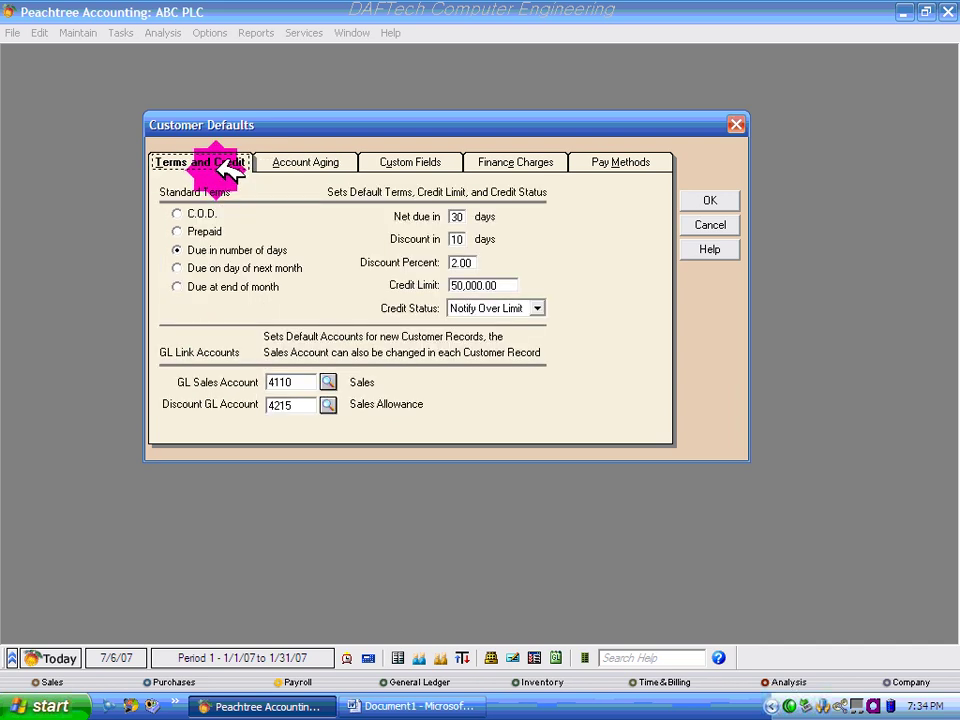
click(308, 163)
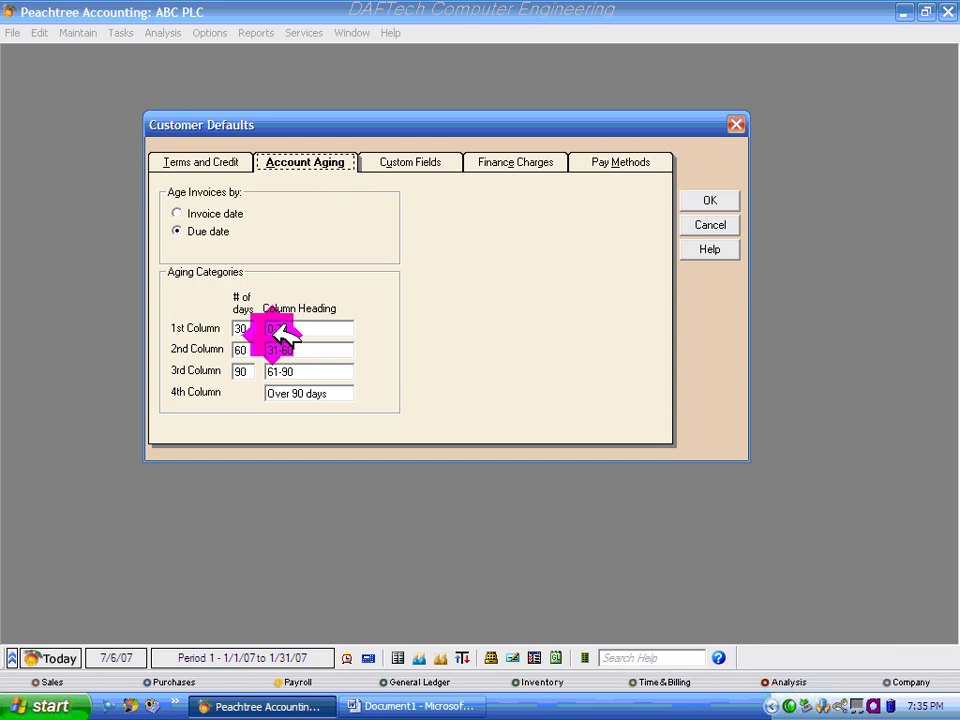
click(503, 163)
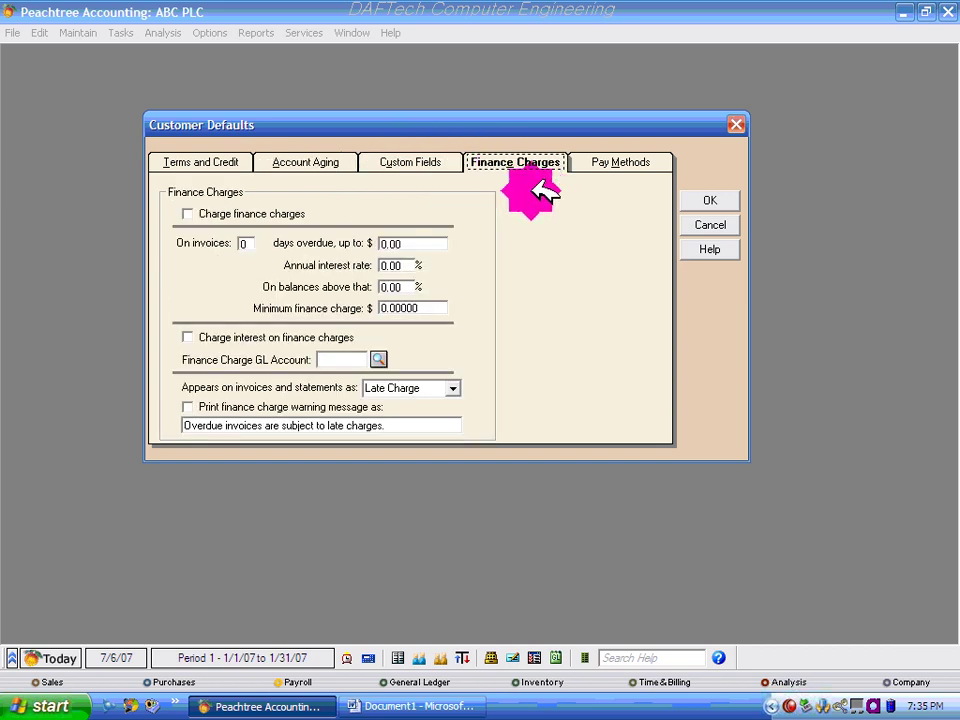
click(210, 158)
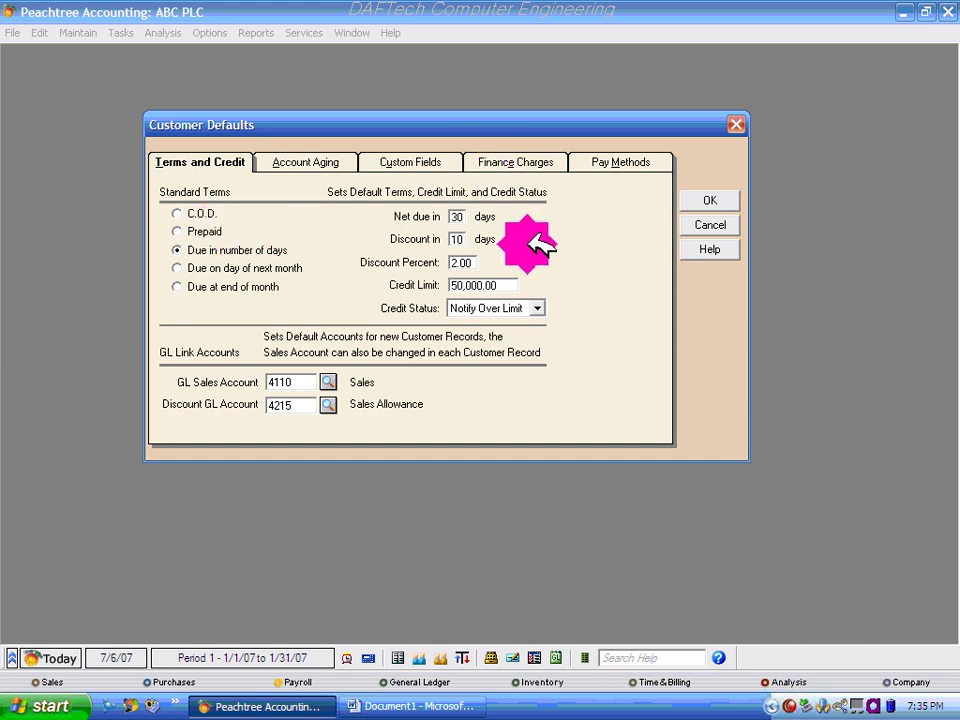
Enable finance charges for customers and apply them to invoices 10 days overdue.
click(528, 166)
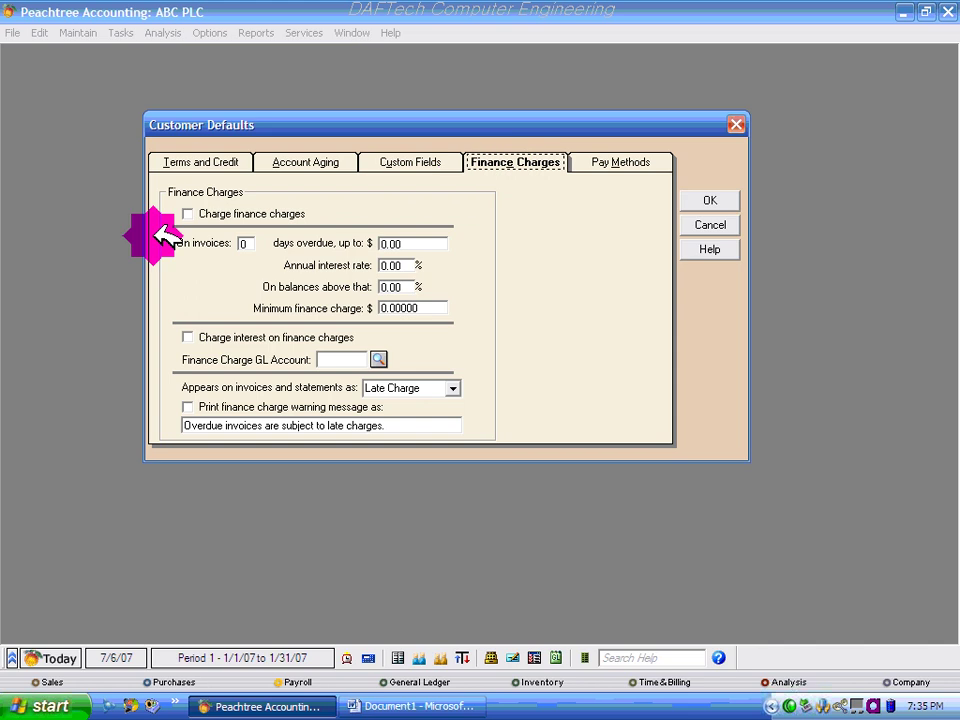
click(212, 213)
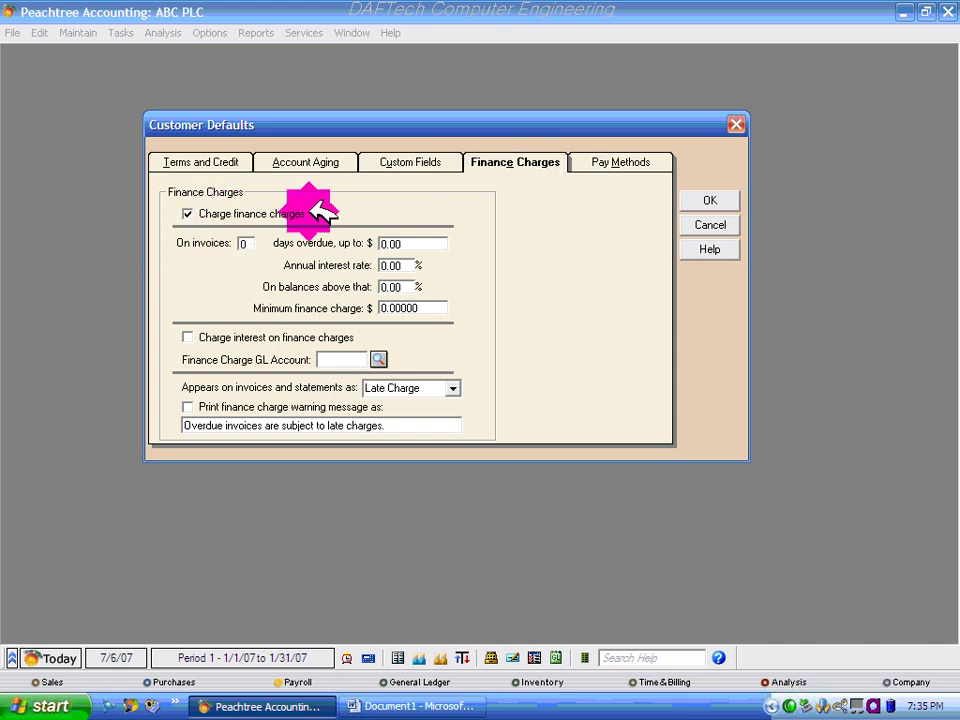
click(252, 242)
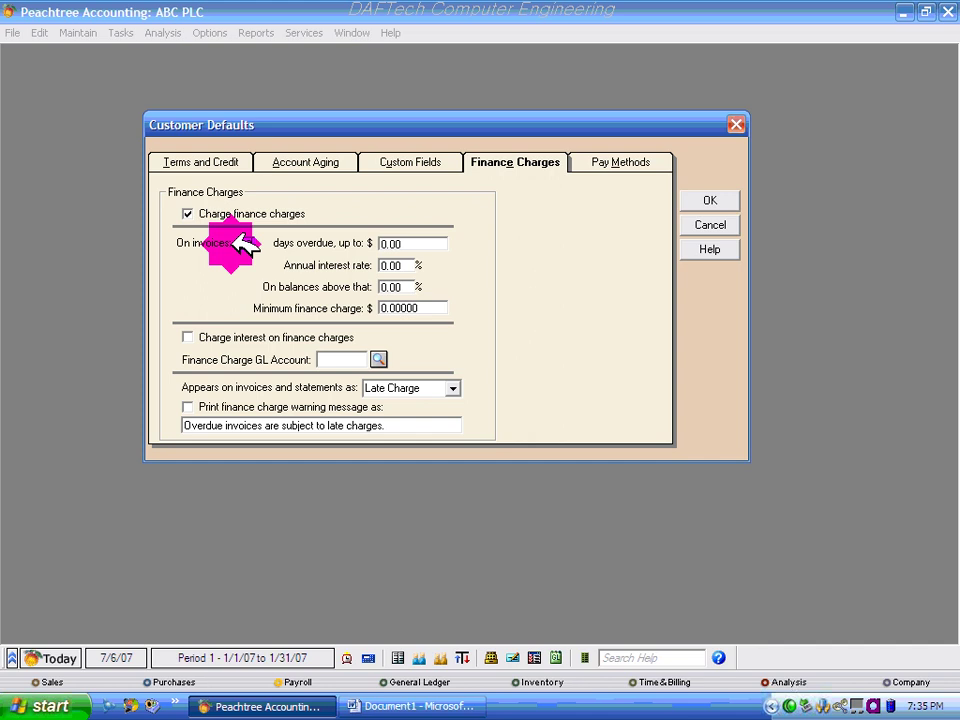
text(10)
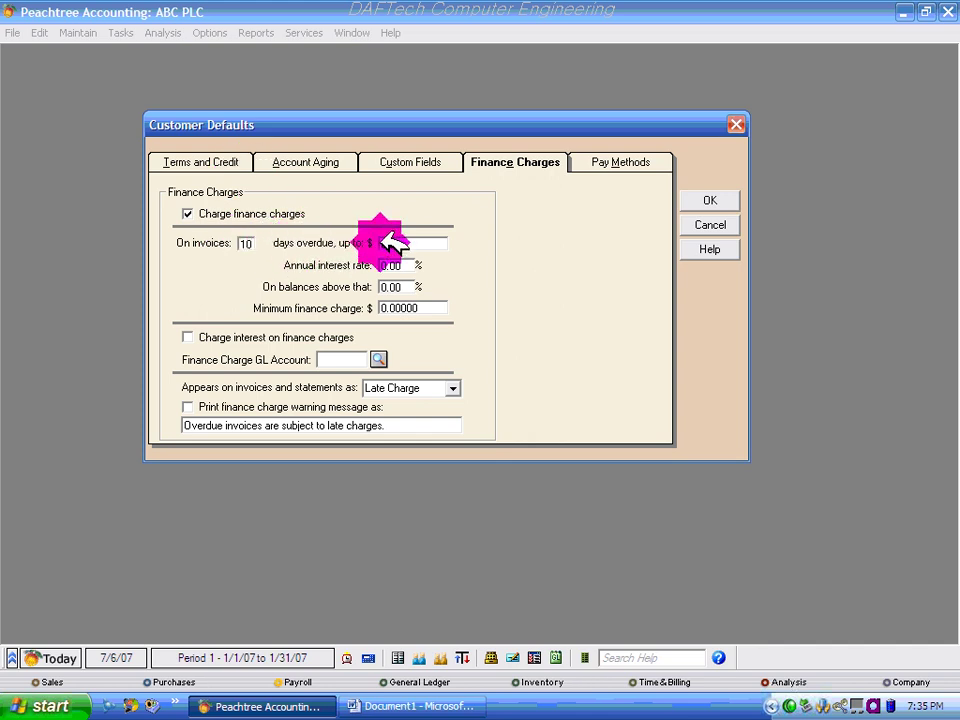
key(shift+Tab)
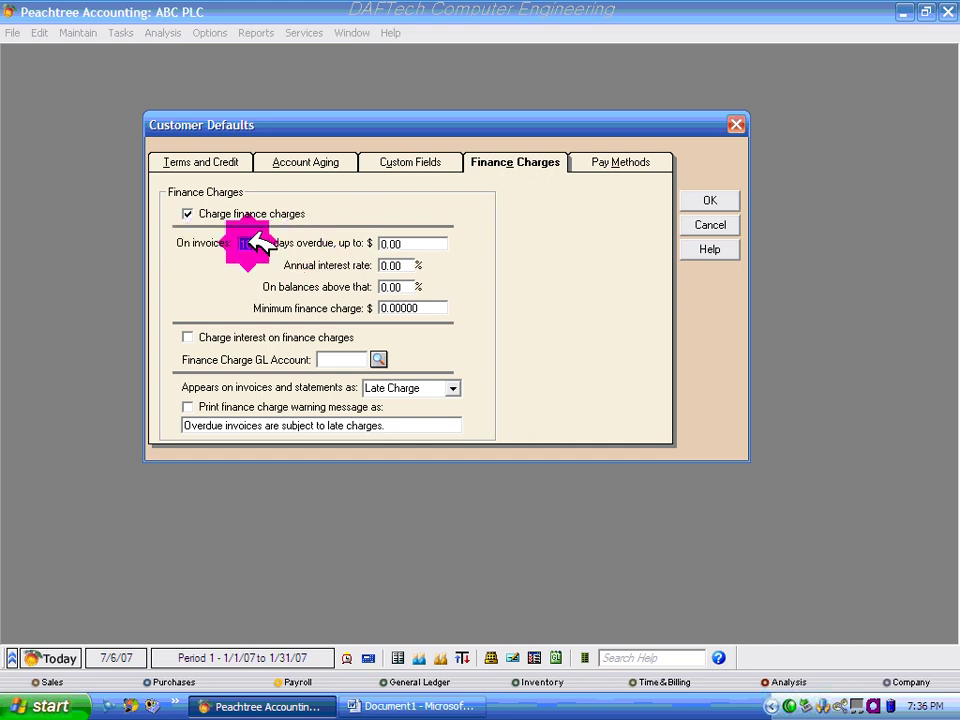
Recheck the standard terms and set the overdue invoice amount limit for finance charges to 50,000.
click(207, 165)
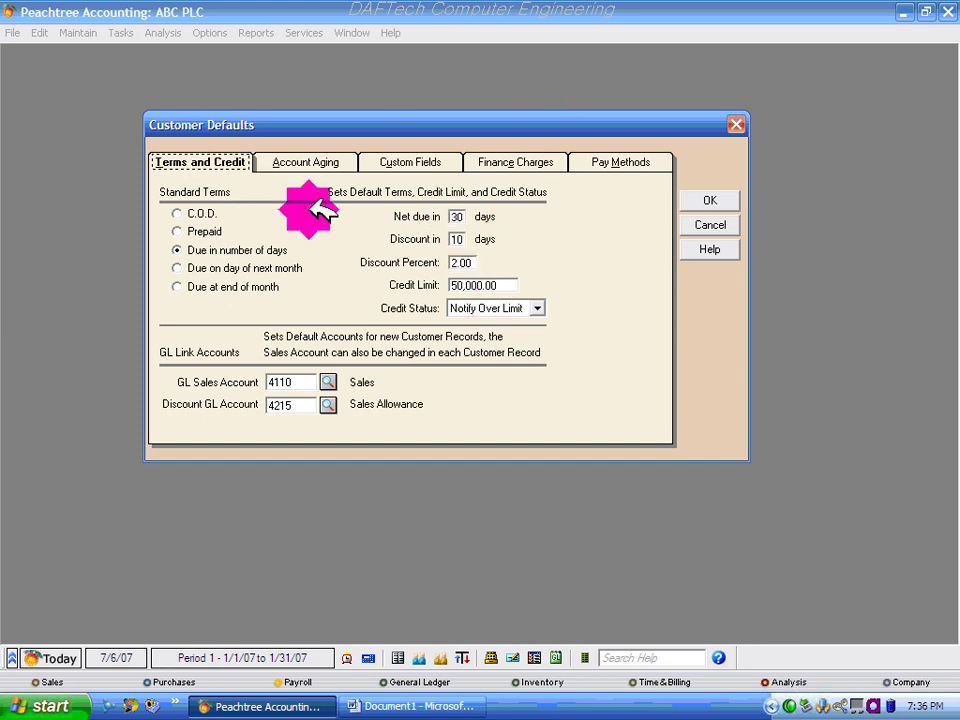
click(502, 162)
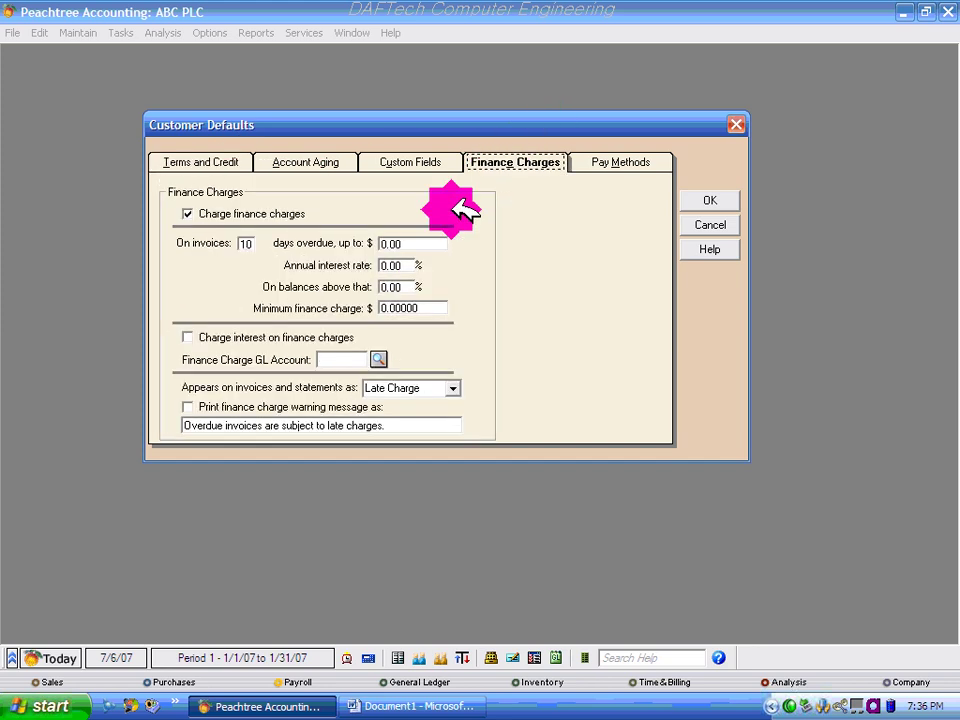
click(410, 243)
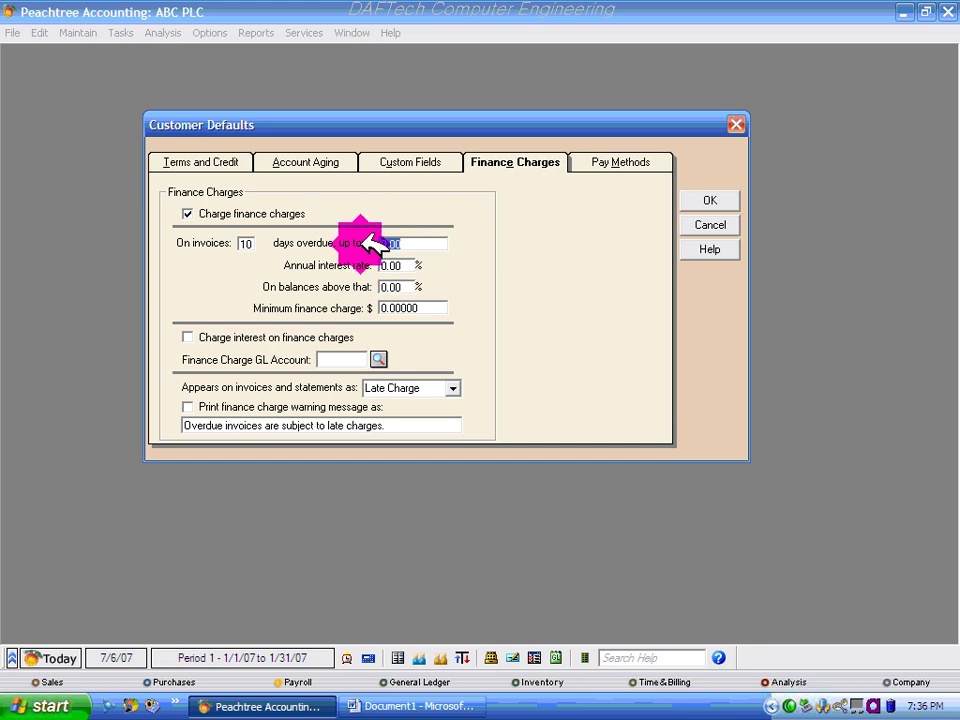
key(BackSpace)
text(50,0)
text(00)
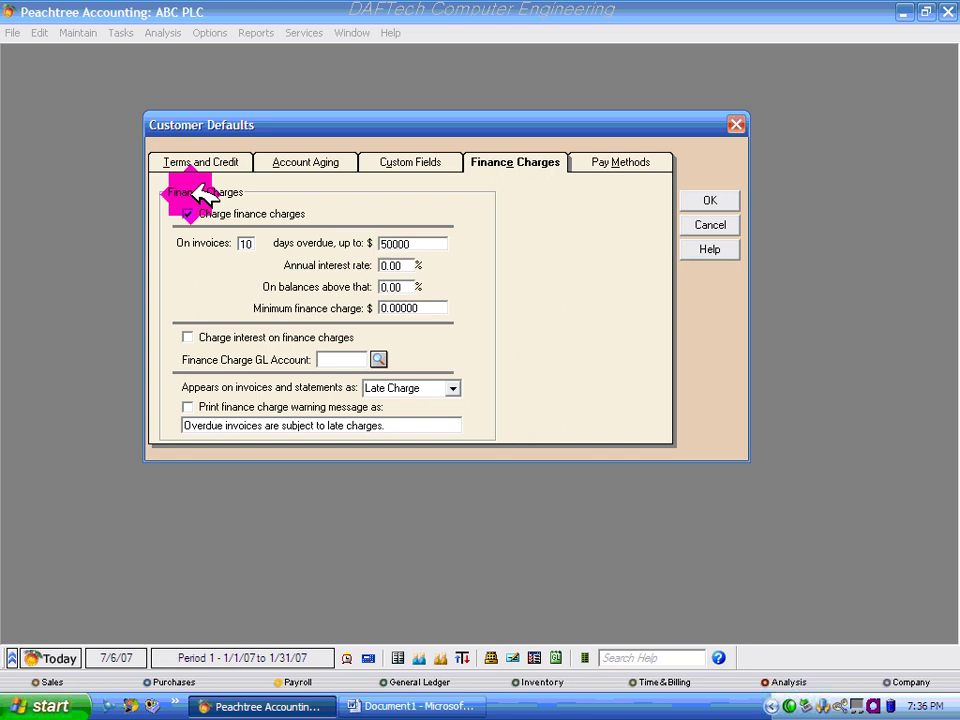
Set the annual interest rate for finance charges to 6 percent.
click(404, 263)
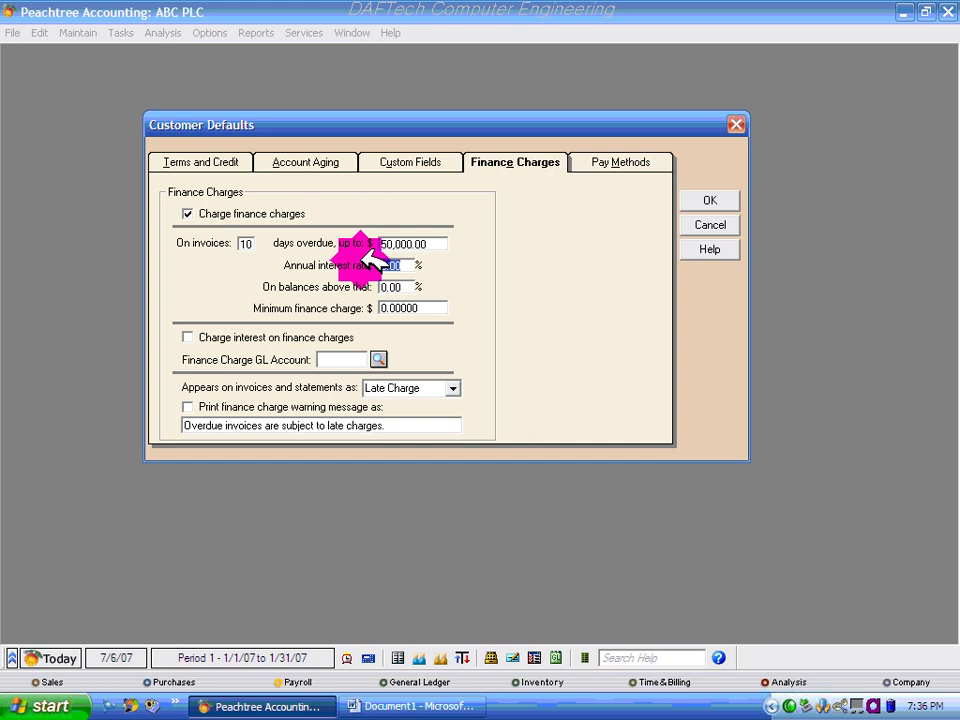
key(BackSpace)
text(6)
key(Tab)
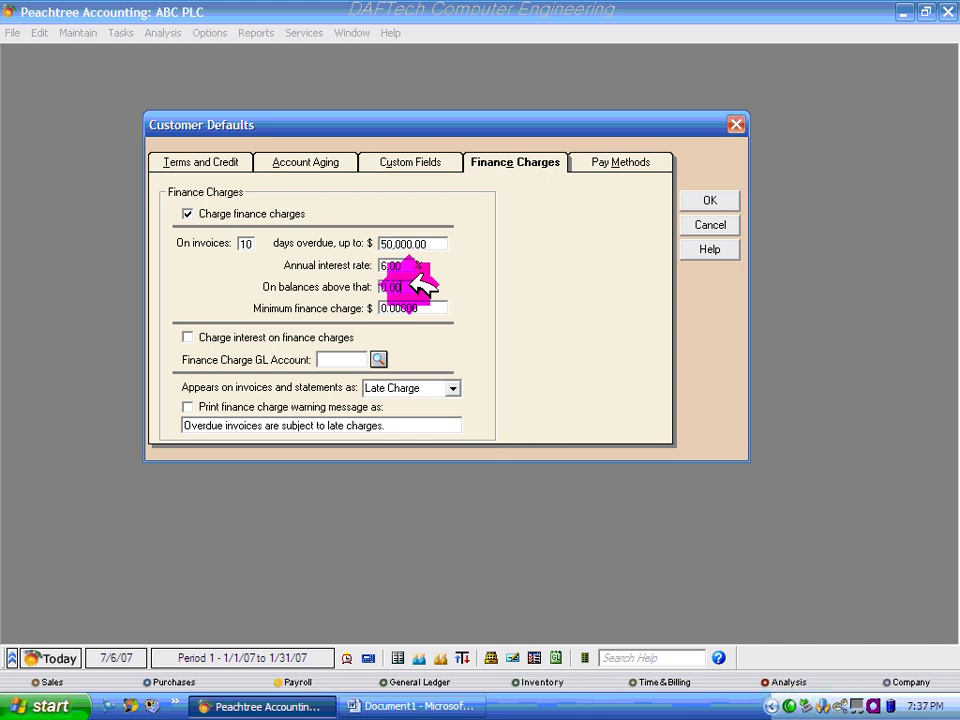
click(420, 244)
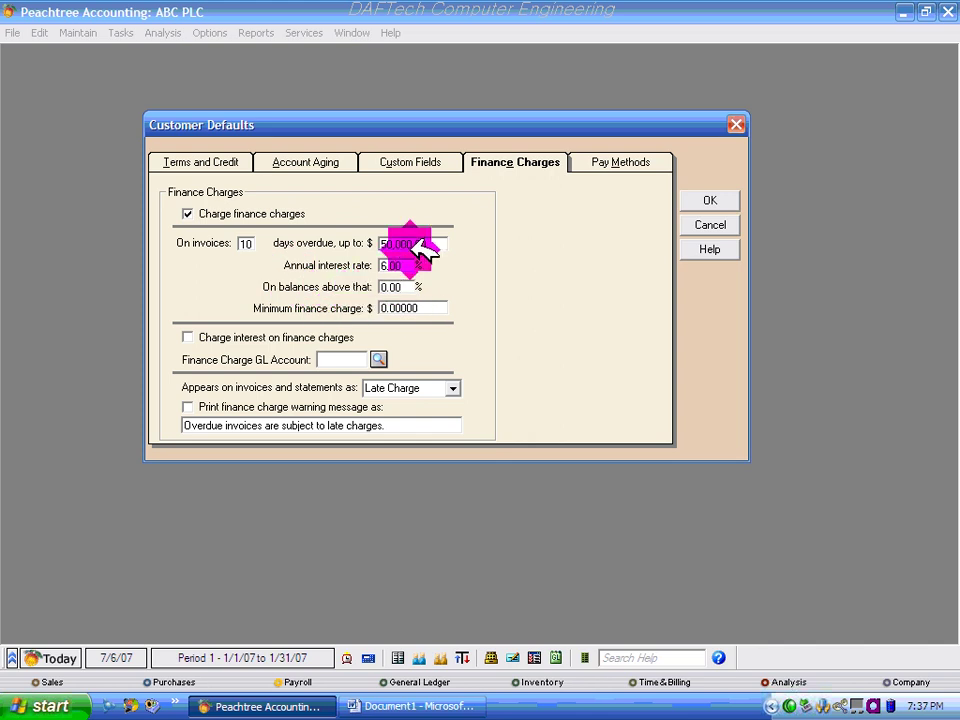
drag(416, 241, 399, 241)
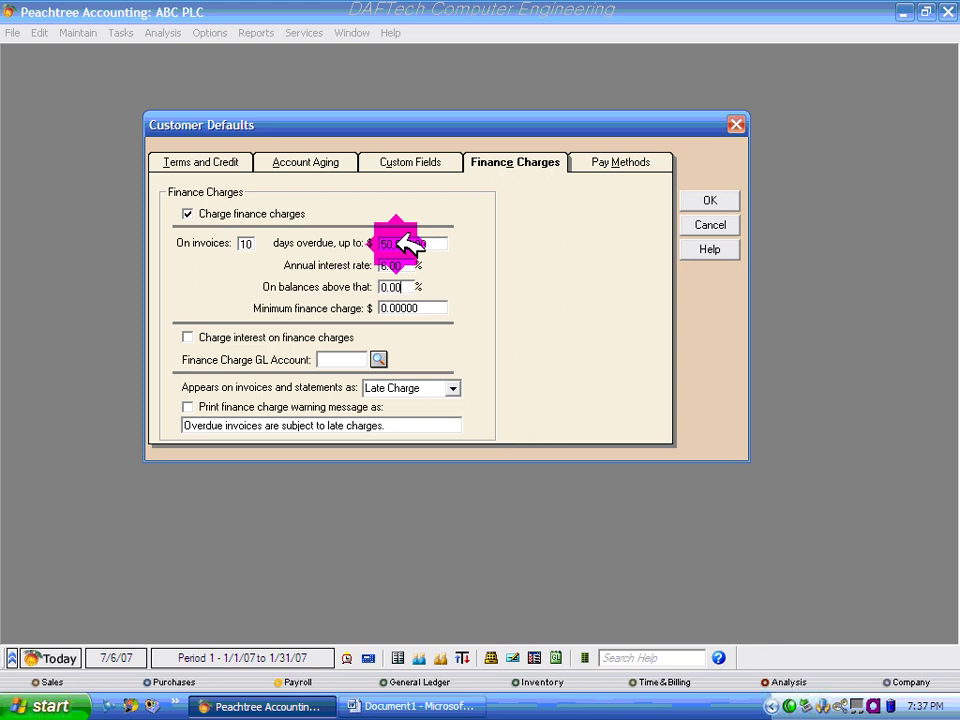
drag(398, 240, 402, 242)
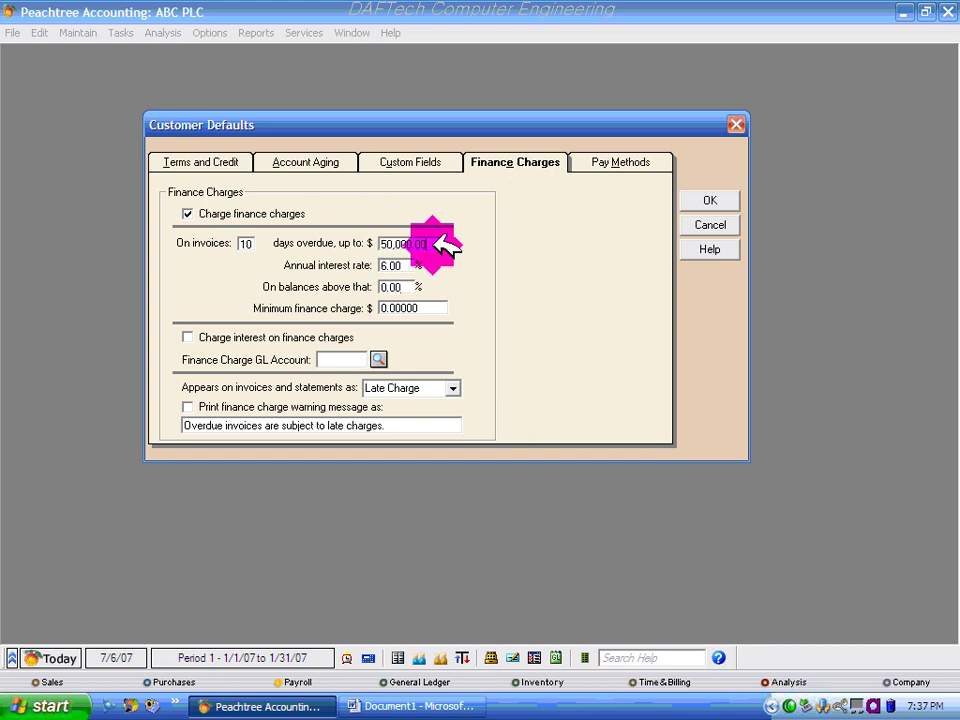
drag(437, 244, 378, 243)
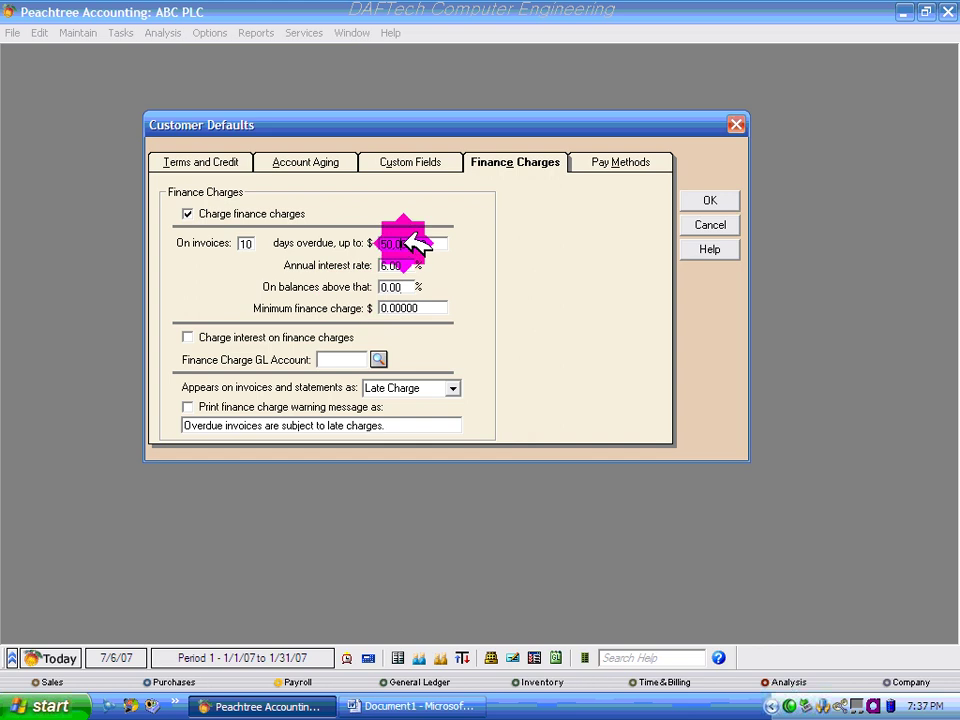
click(410, 265)
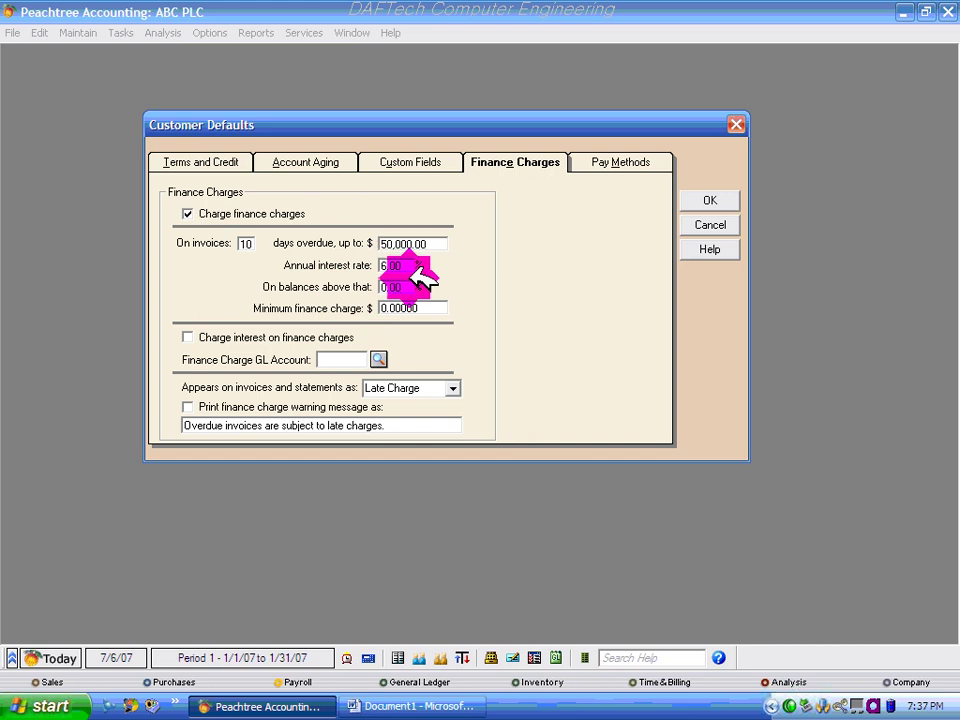
Set the finance charge rate on balances above the limit to 2 percent and the minimum finance charge to 10,000.
click(385, 287)
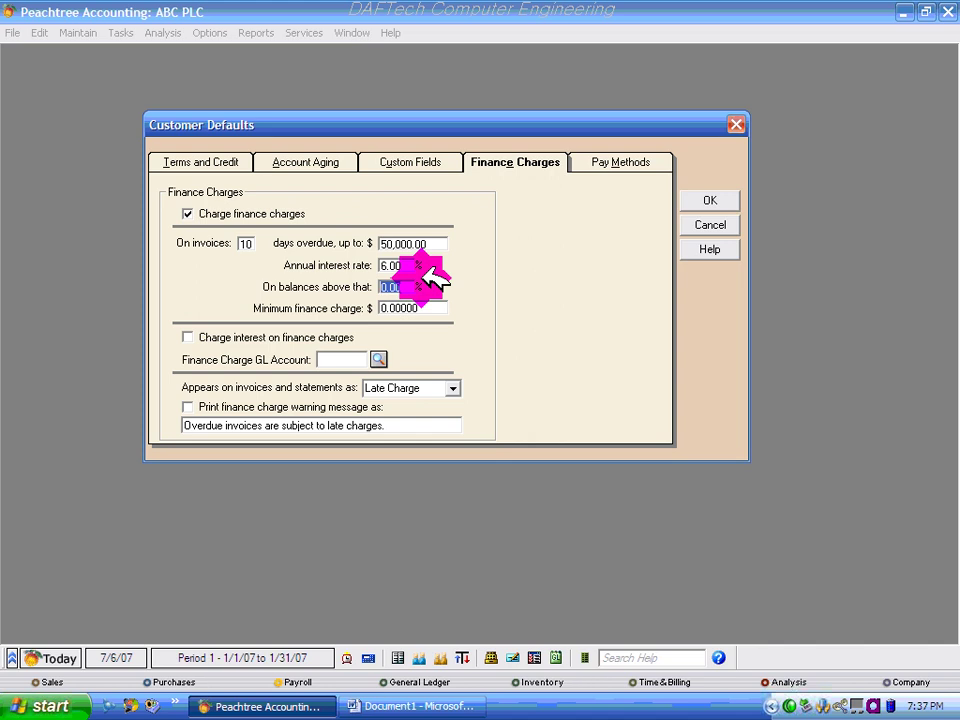
text(2)
click(438, 307)
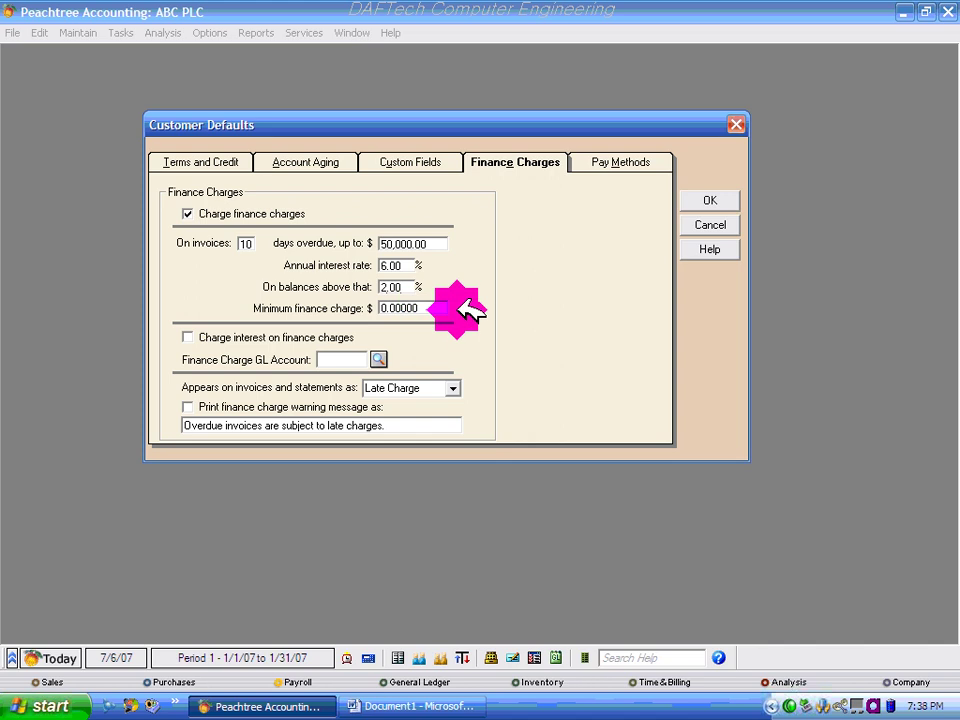
drag(440, 308, 374, 302)
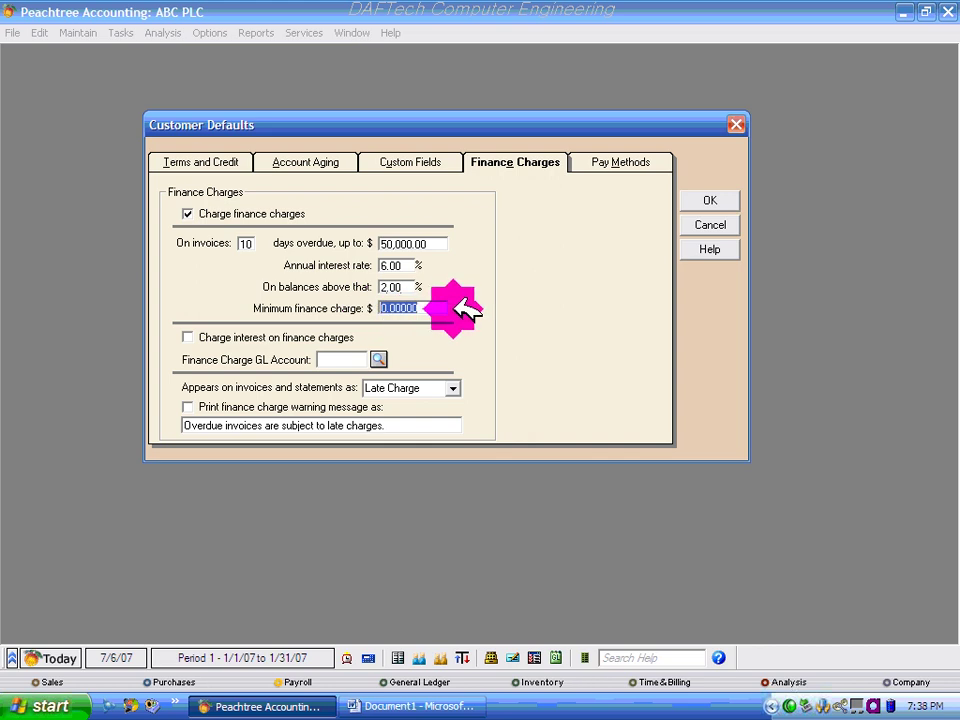
text(1)
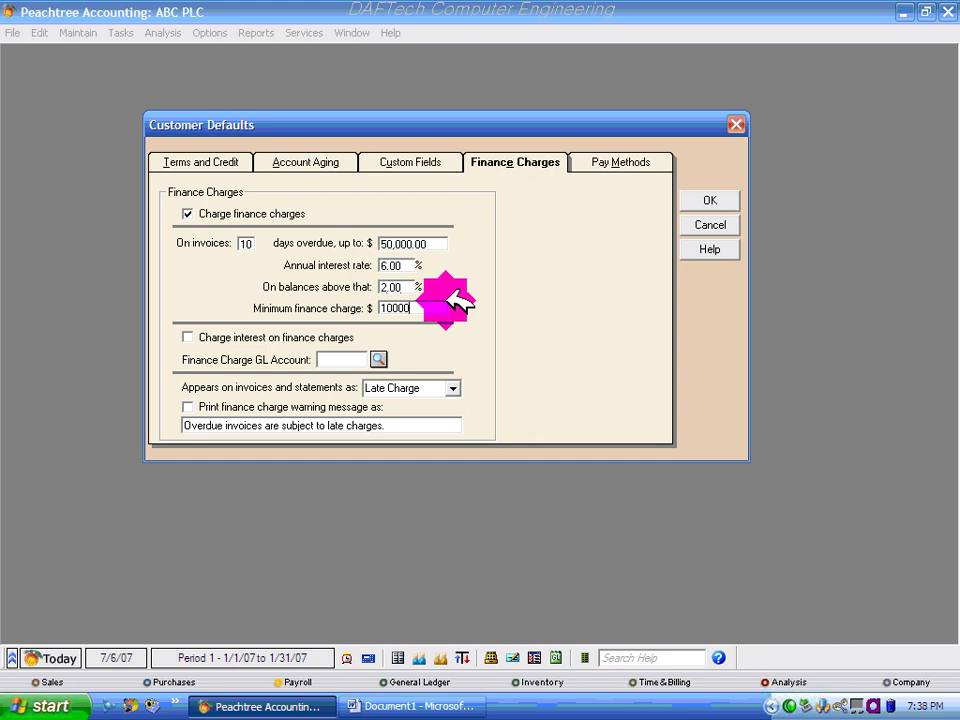
click(350, 360)
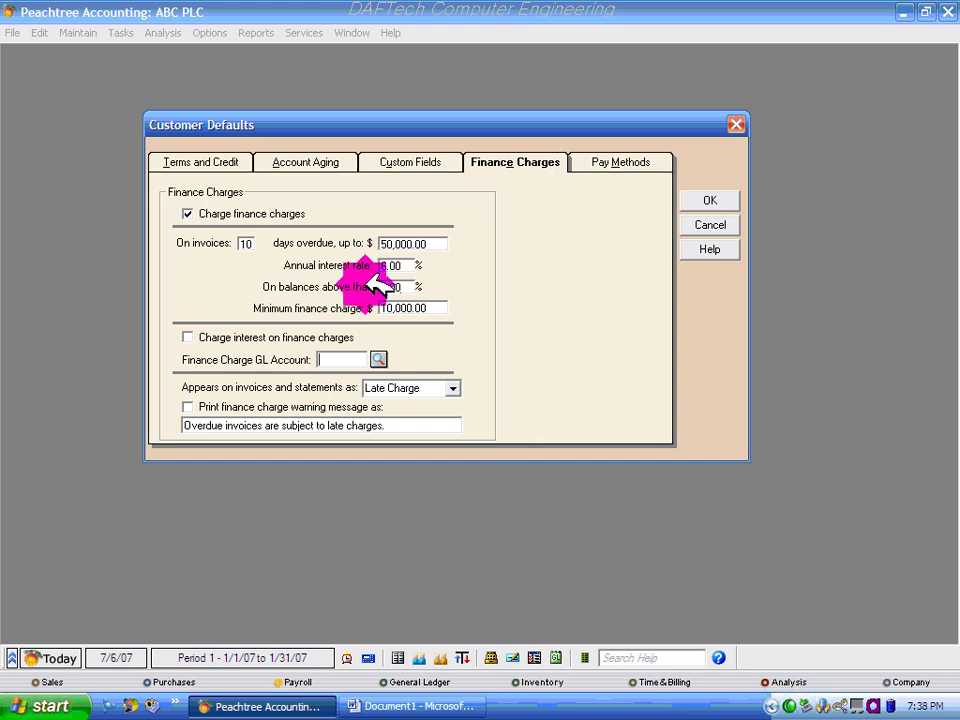
click(440, 310)
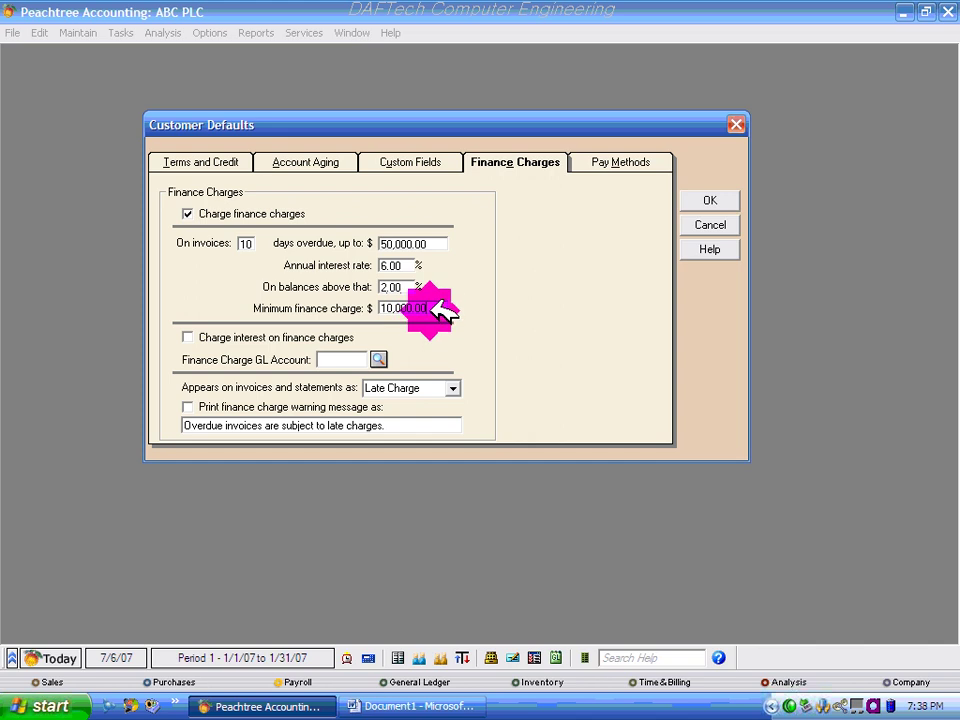
From the finance charge GL account lookup, start a new account with ID 4221 described as "Income From Finacial charge".
click(318, 360)
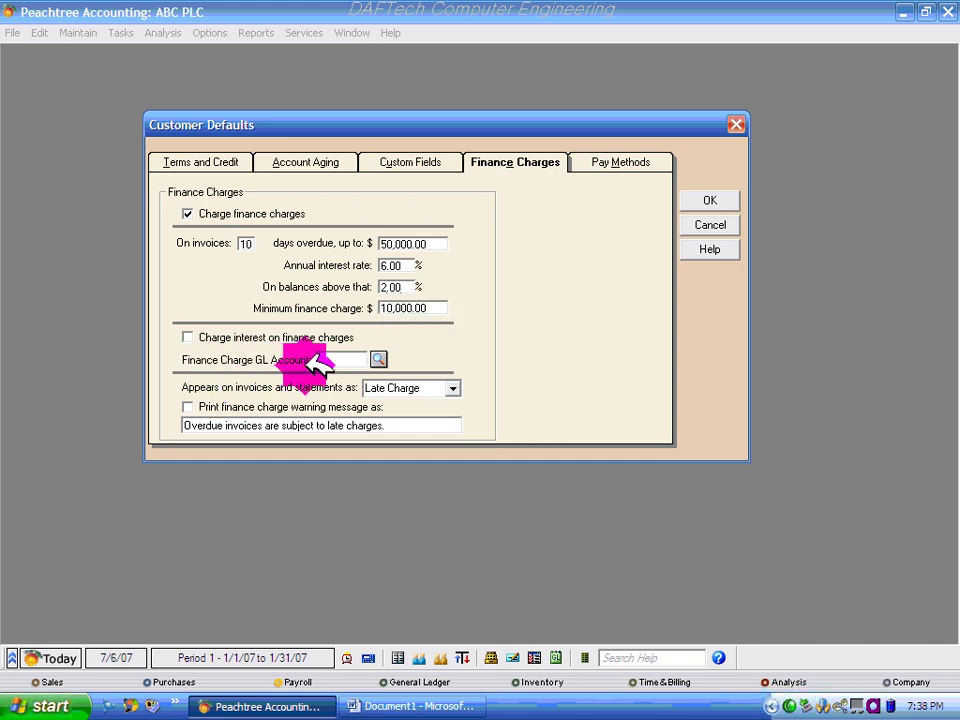
click(380, 359)
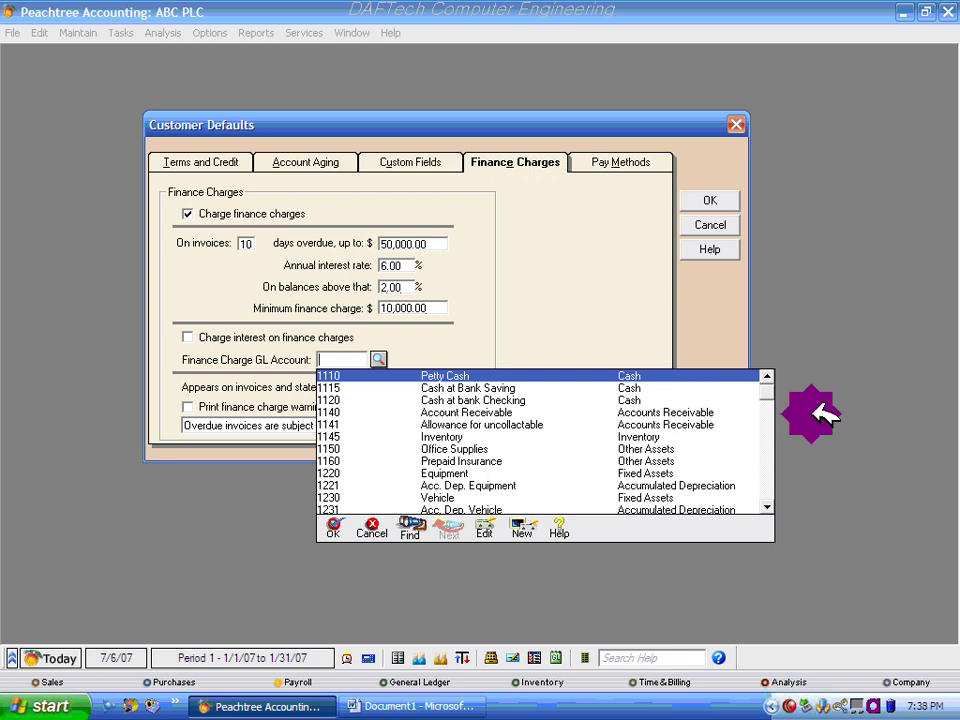
drag(770, 386, 768, 430)
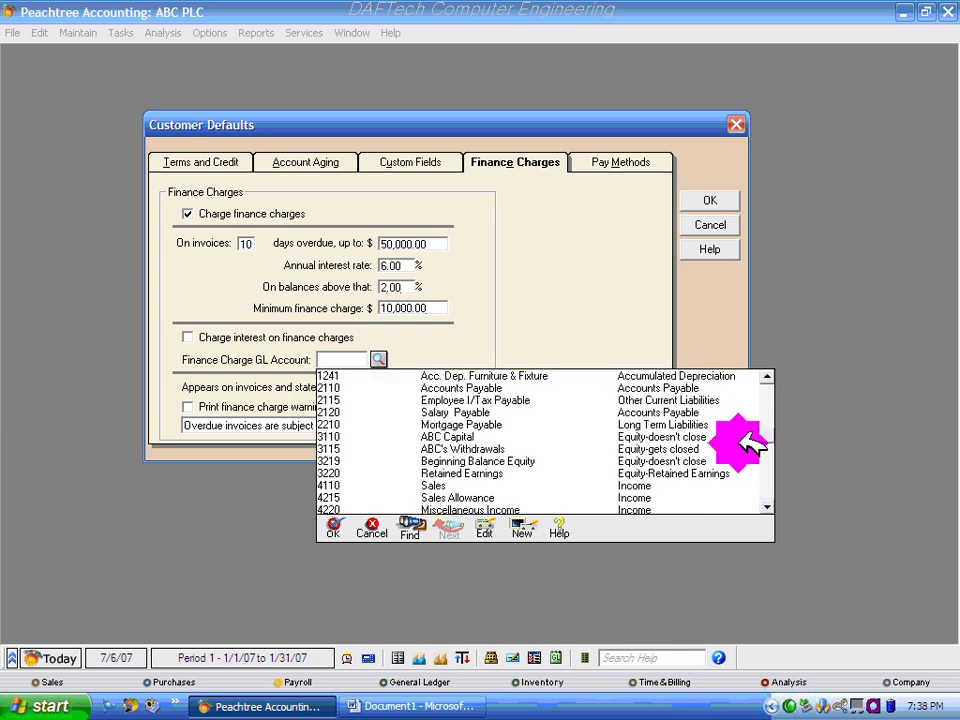
click(770, 506)
click(770, 506)
click(770, 506)
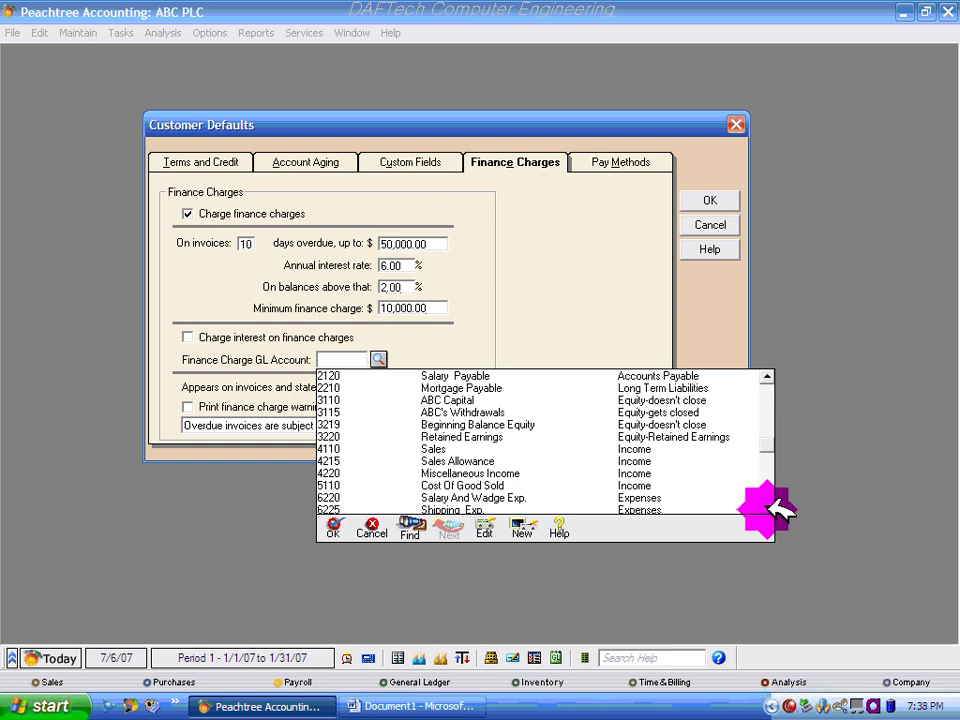
click(503, 473)
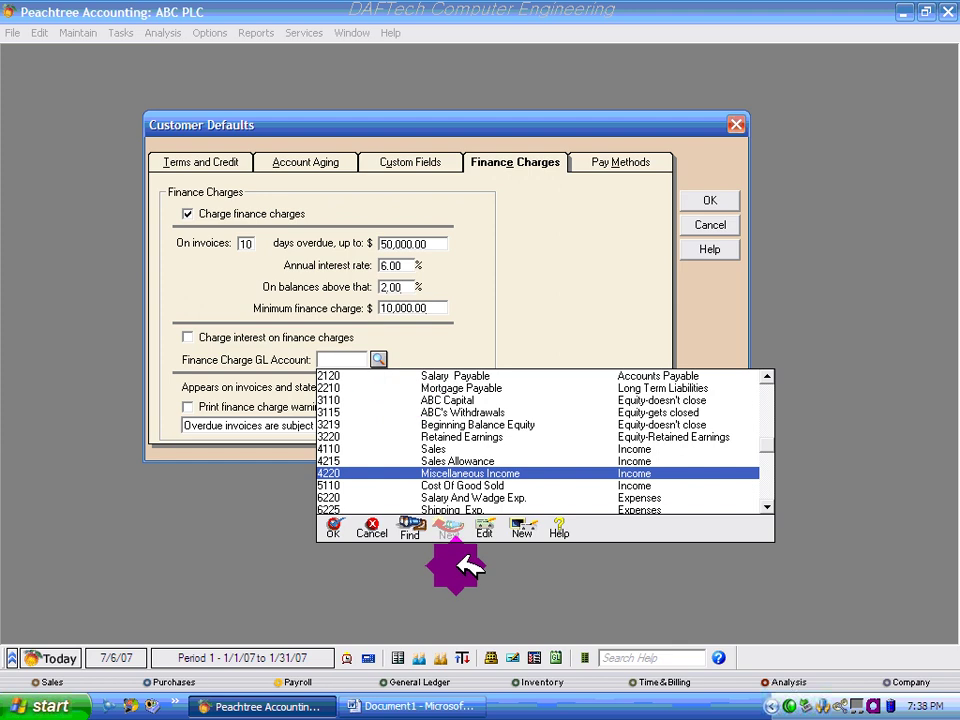
click(527, 527)
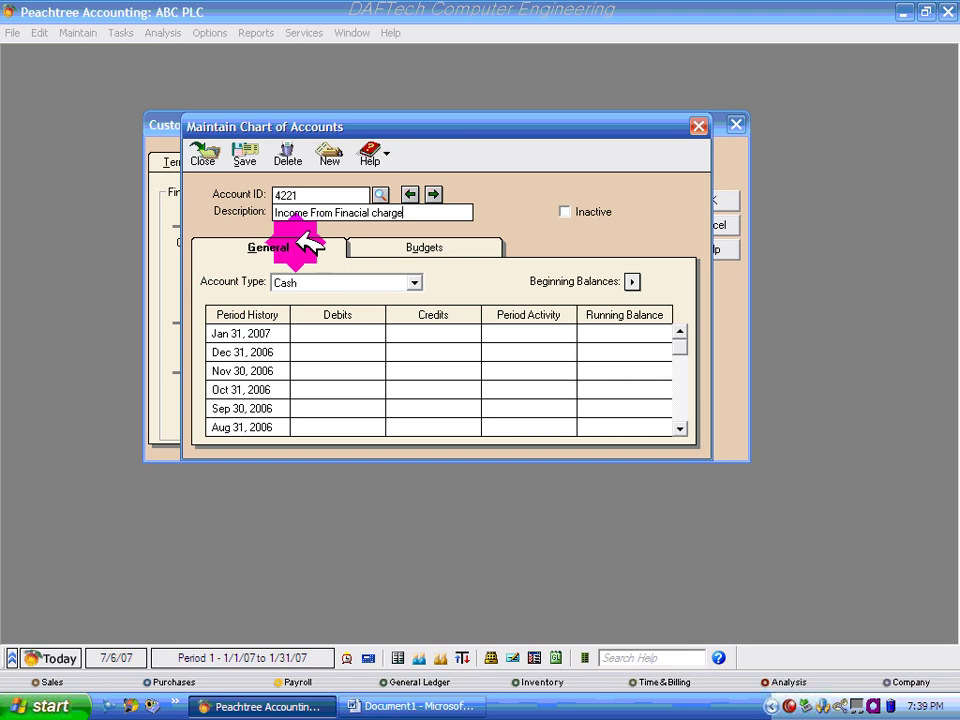
Set the account type of the new account 4221 to Income.
click(415, 283)
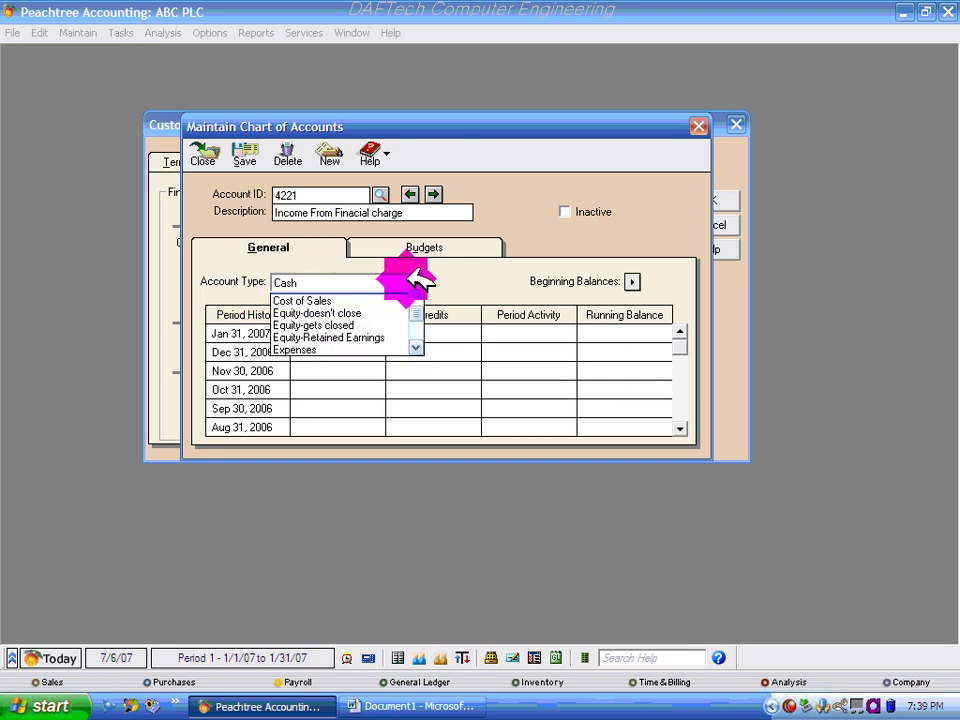
click(417, 299)
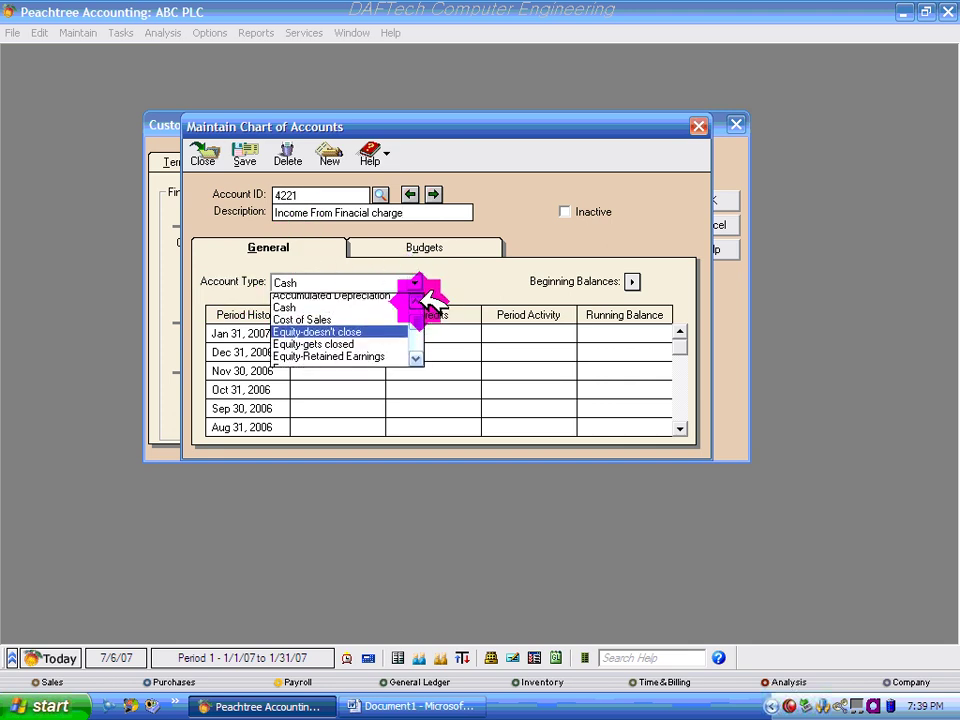
click(417, 299)
click(416, 299)
click(317, 282)
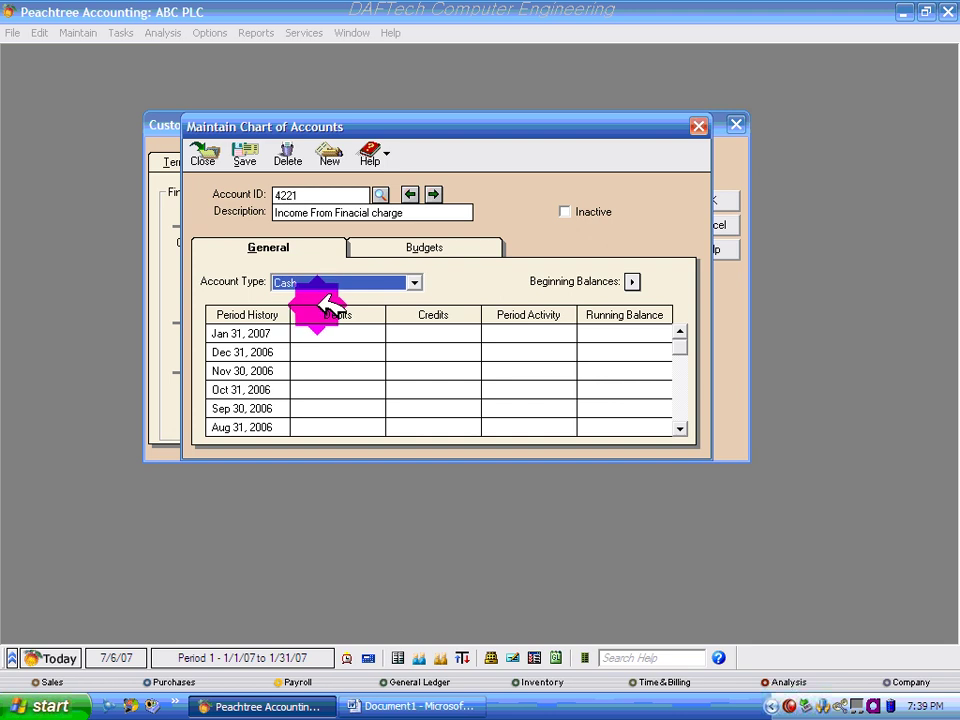
key(i)
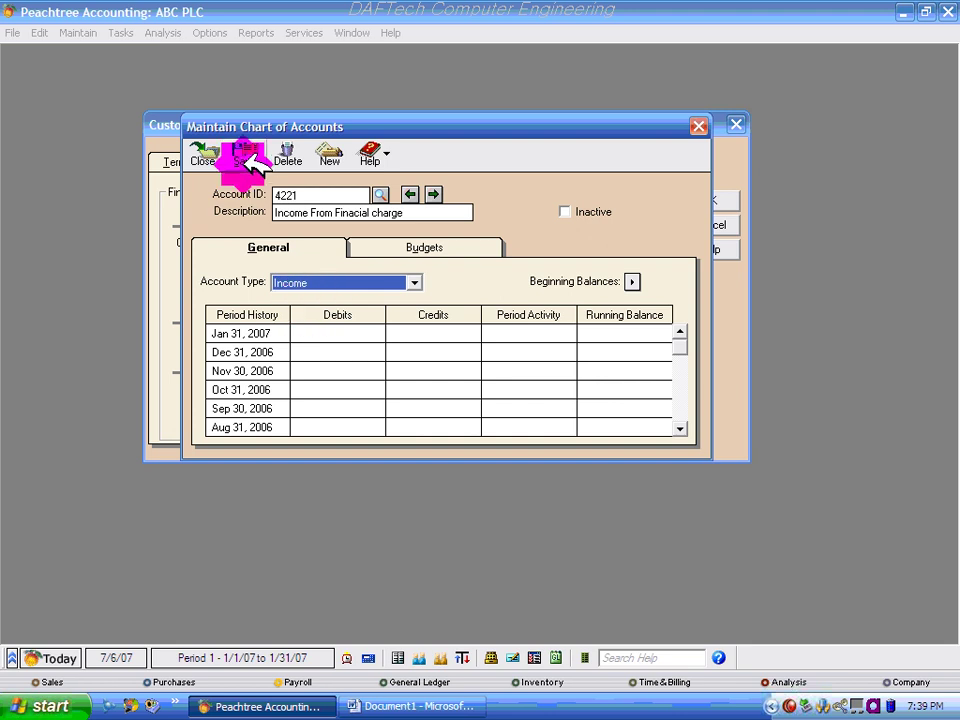
Save the new income account and assign 4221 as the finance charge GL account.
click(250, 152)
click(200, 152)
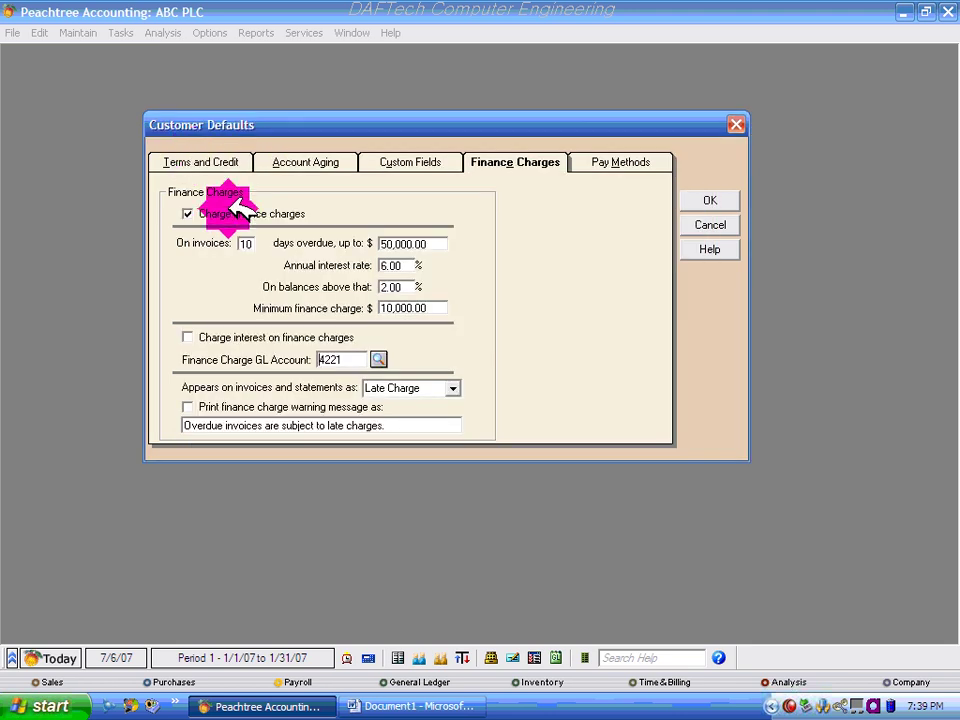
click(383, 358)
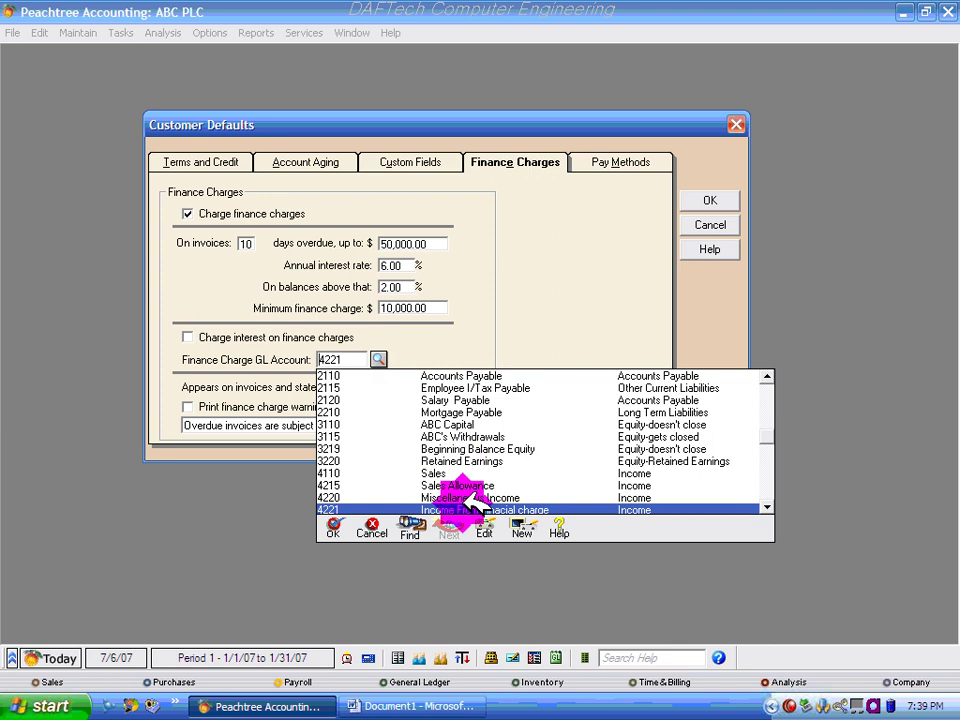
click(543, 510)
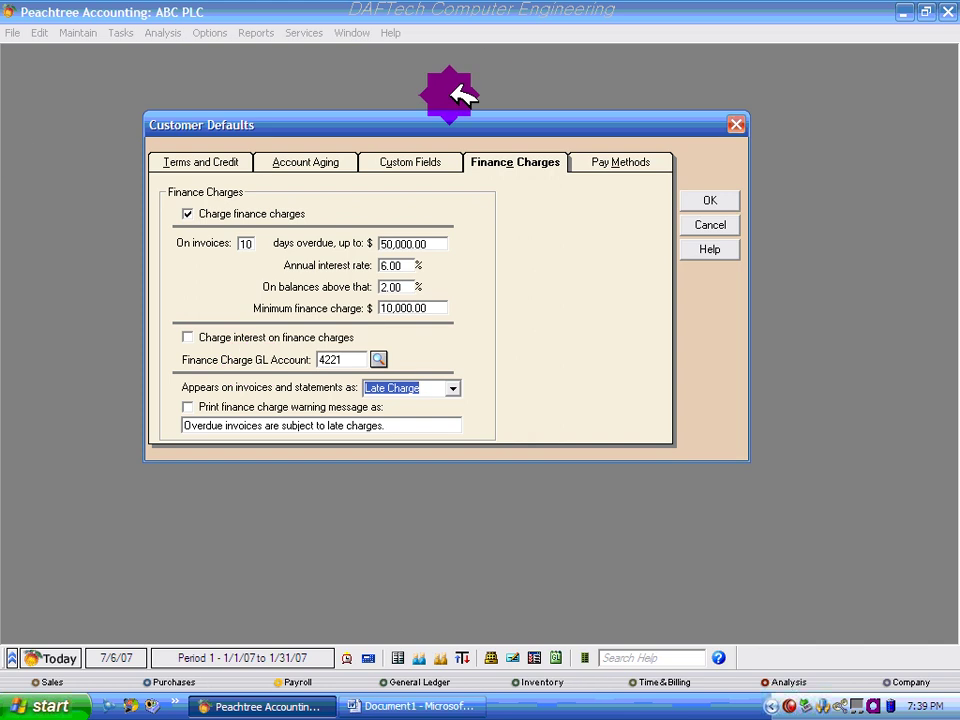
Review the list of accepted customer payment methods, then save the customer defaults.
click(620, 164)
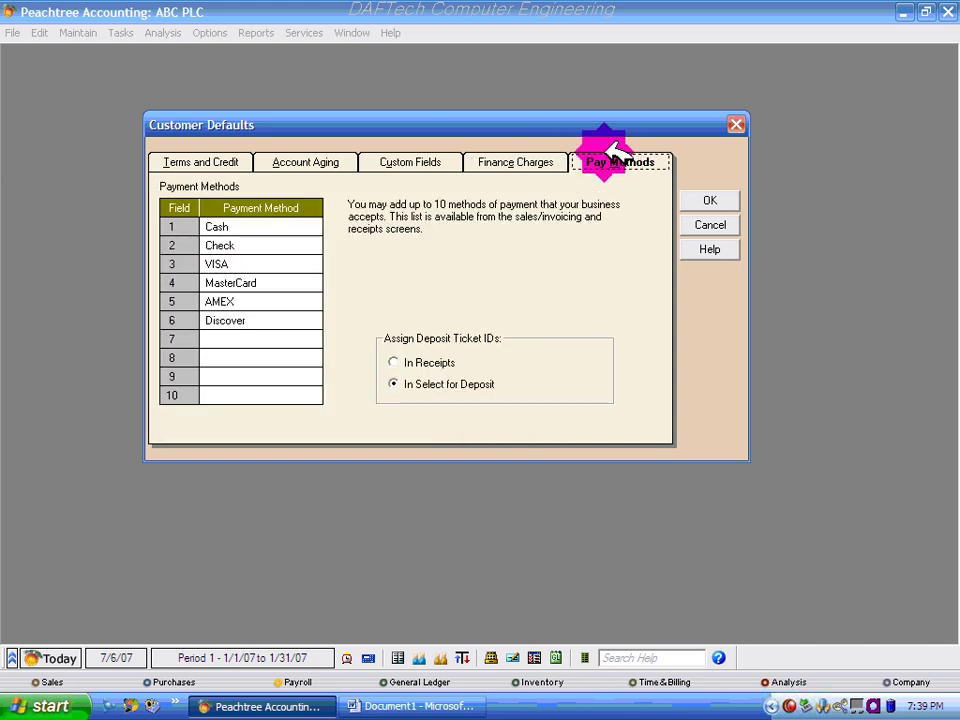
click(222, 225)
drag(214, 215, 234, 238)
click(234, 245)
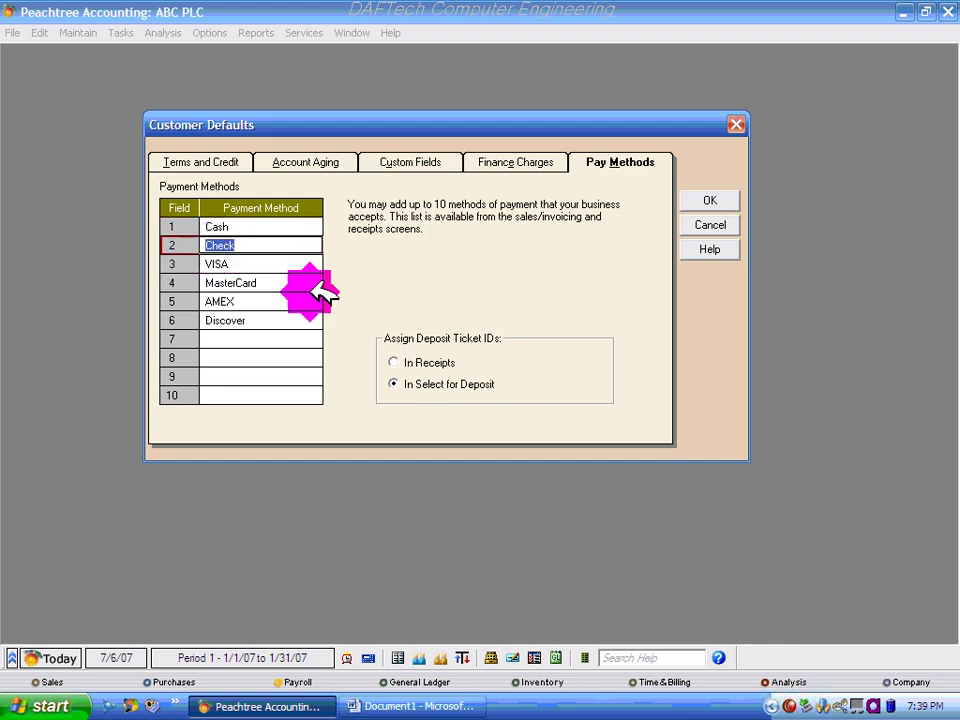
click(255, 263)
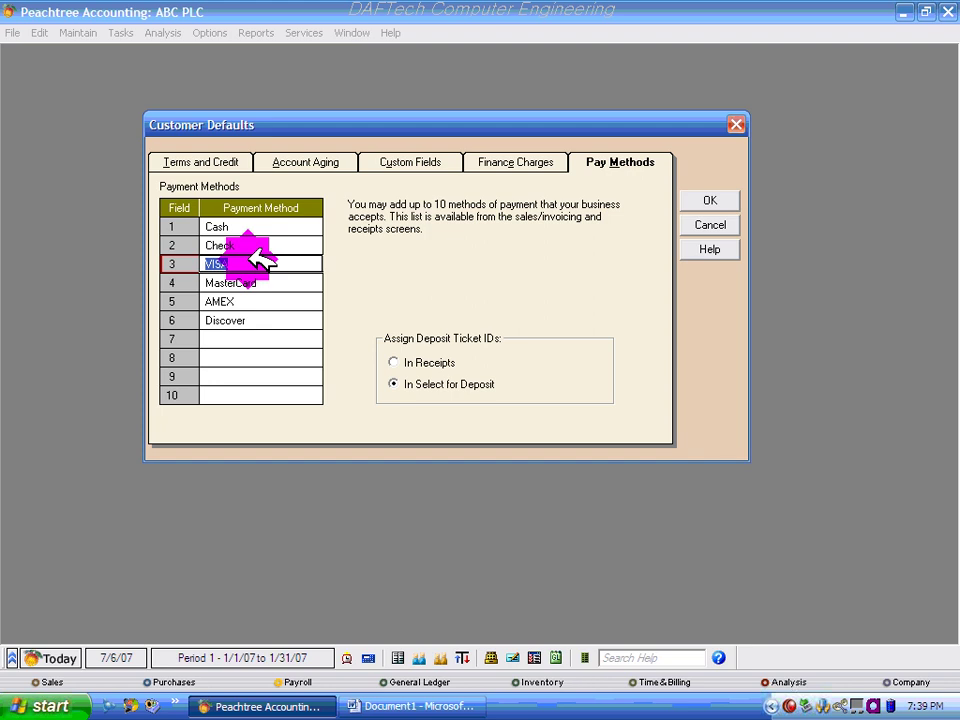
click(231, 283)
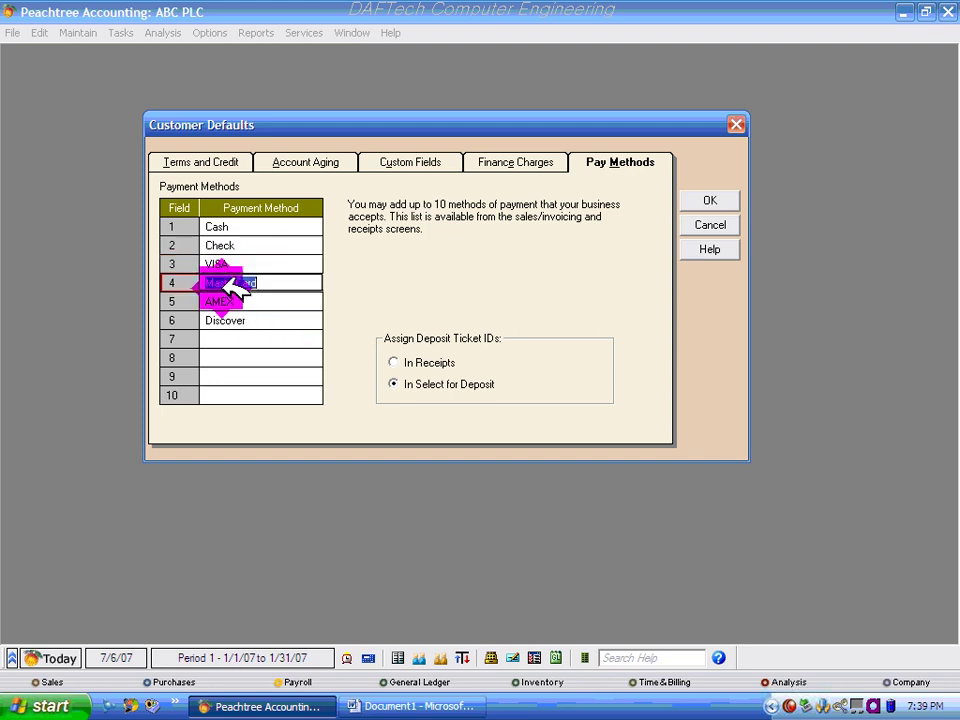
click(226, 301)
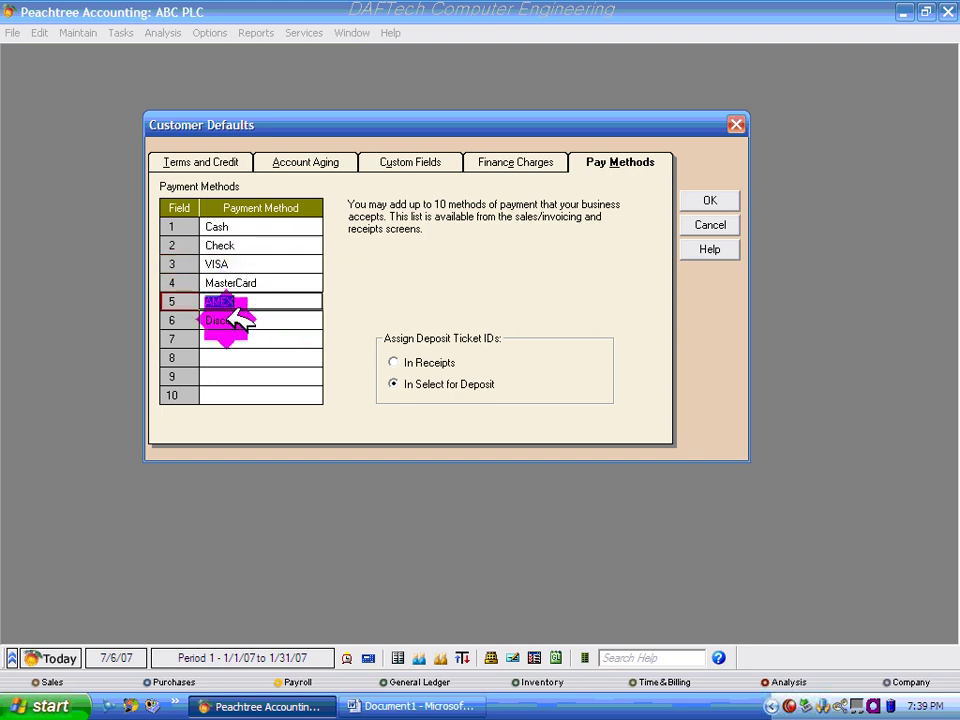
click(236, 320)
click(238, 283)
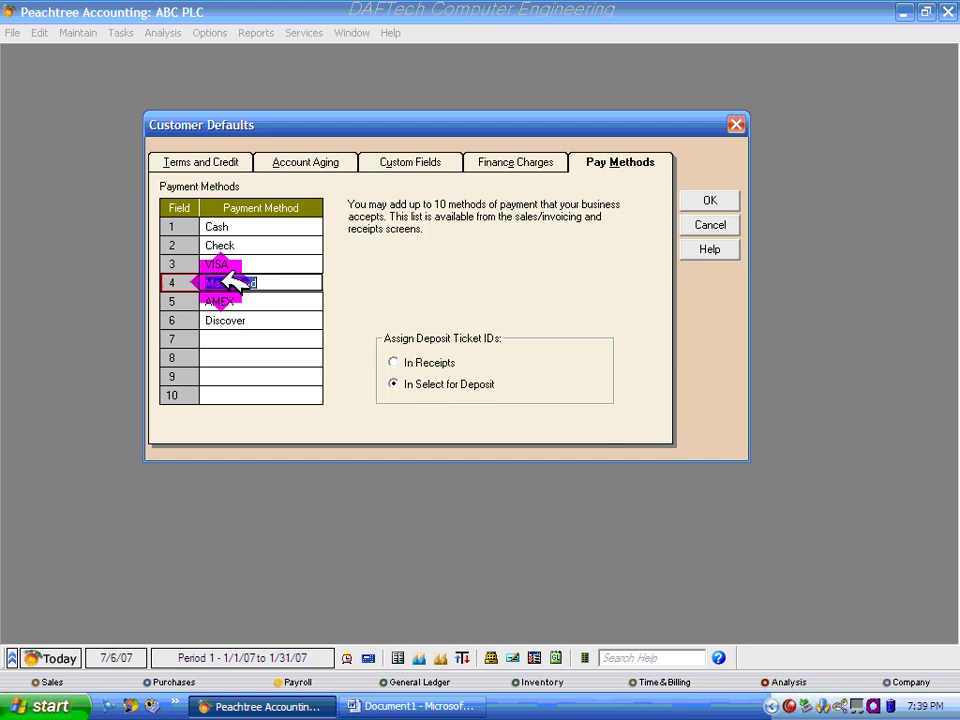
click(225, 266)
click(225, 243)
click(218, 224)
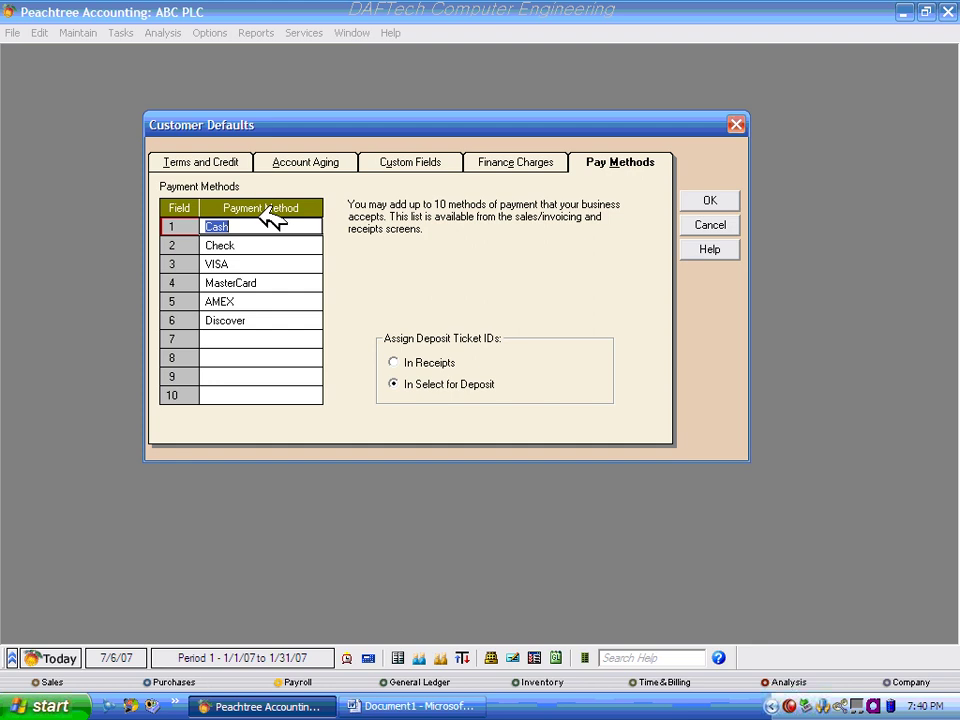
mouse_move(260, 222)
mouse_down()
mouse_move(268, 253)
mouse_move(185, 258)
mouse_up()
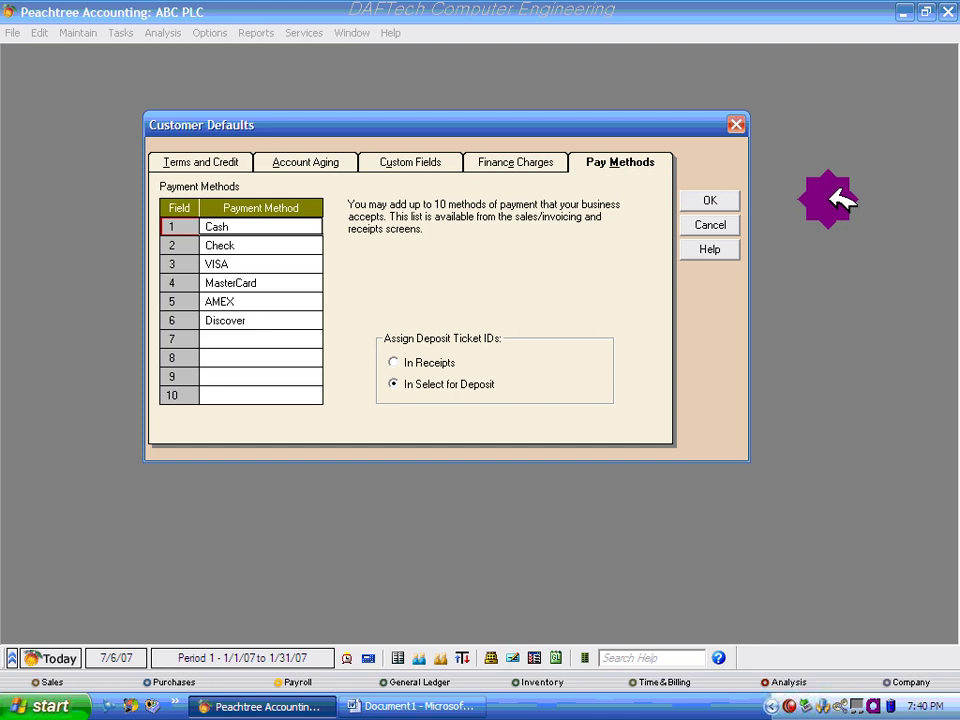
click(729, 199)
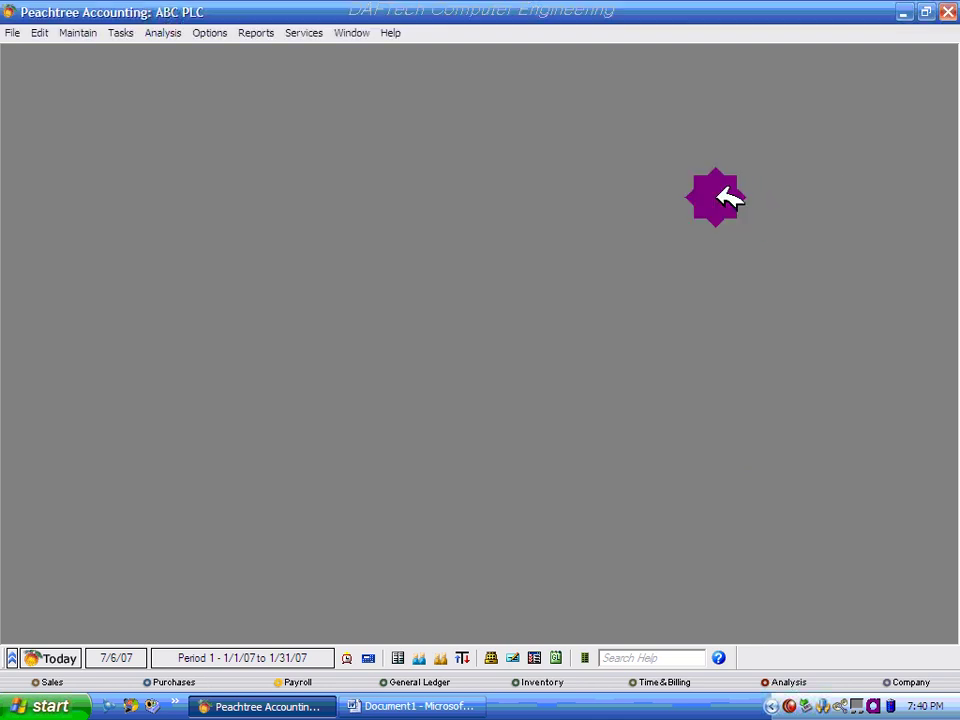